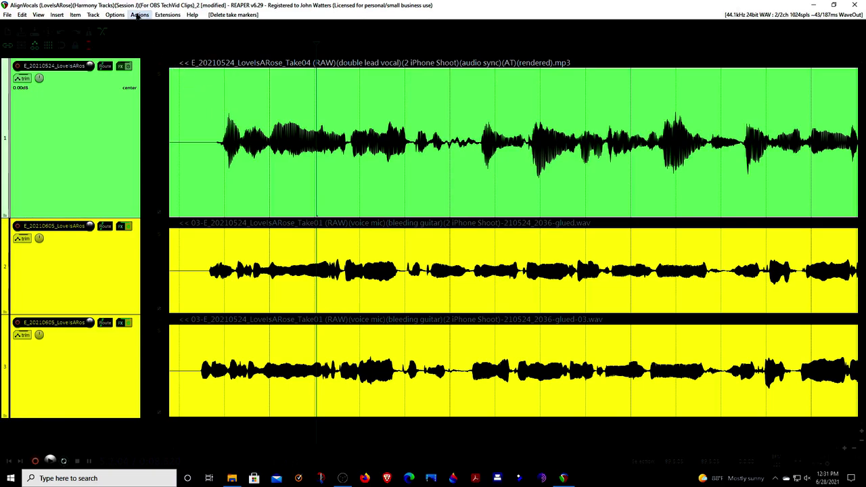
# Step: Open the Actions list and filter it for 'take marker'
pyautogui.click(139, 17)
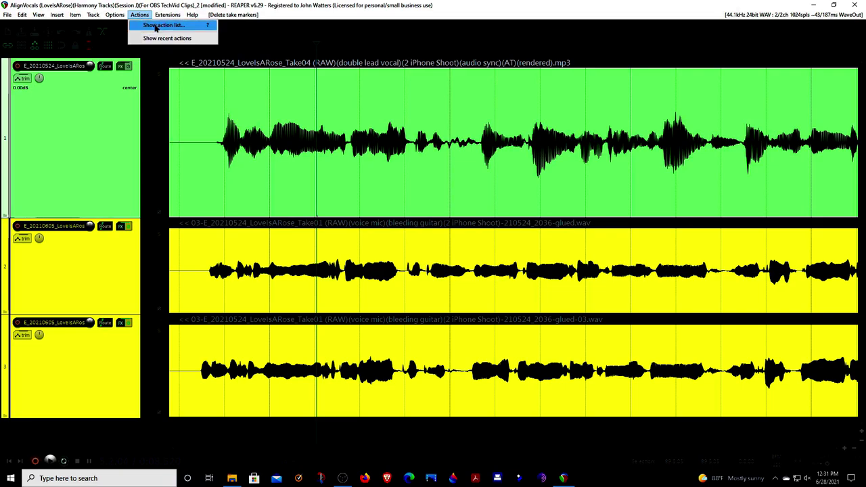
pyautogui.click(155, 26)
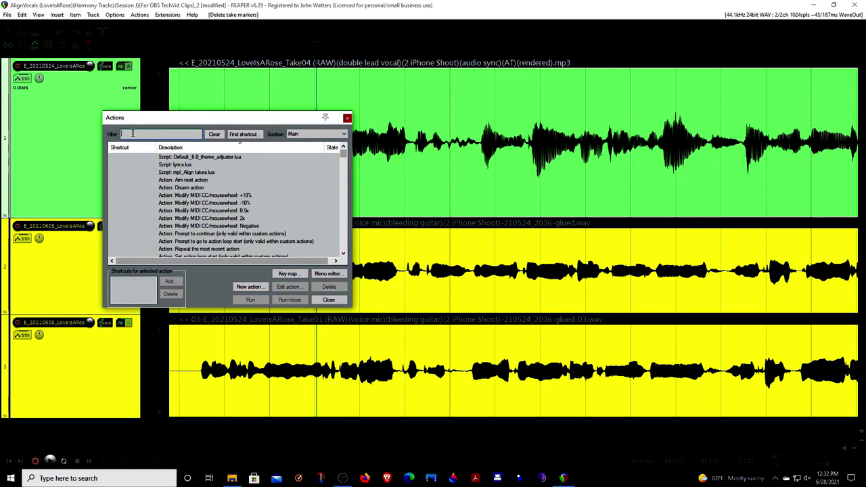
pyautogui.write('take')
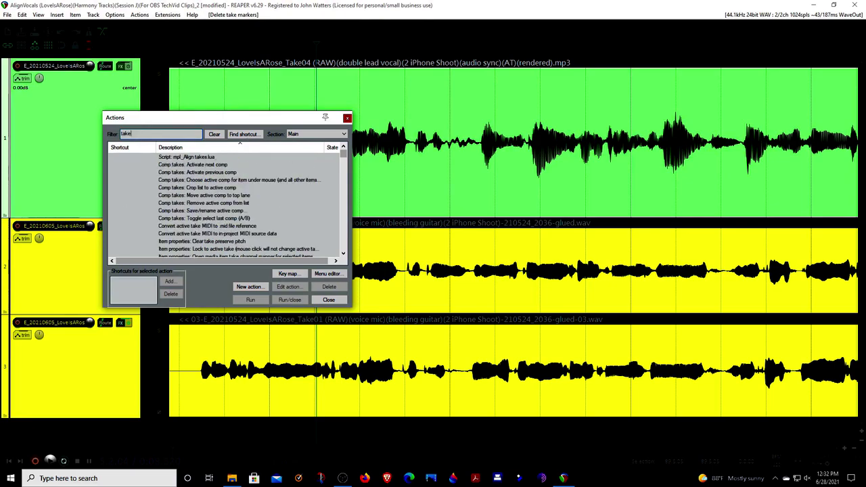
pyautogui.write(' marker')
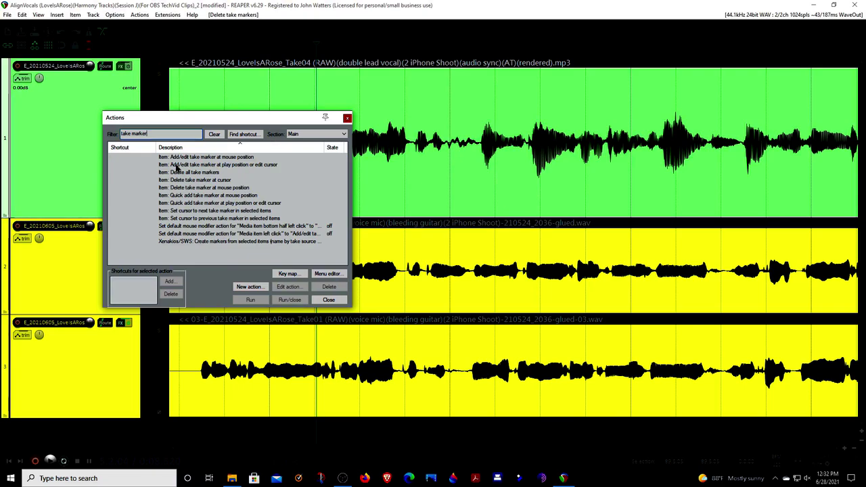
# Step: Try Ctrl+5 for 'Add/edit take marker at play position', keeping the existing marker 5 mapping
pyautogui.click(176, 166)
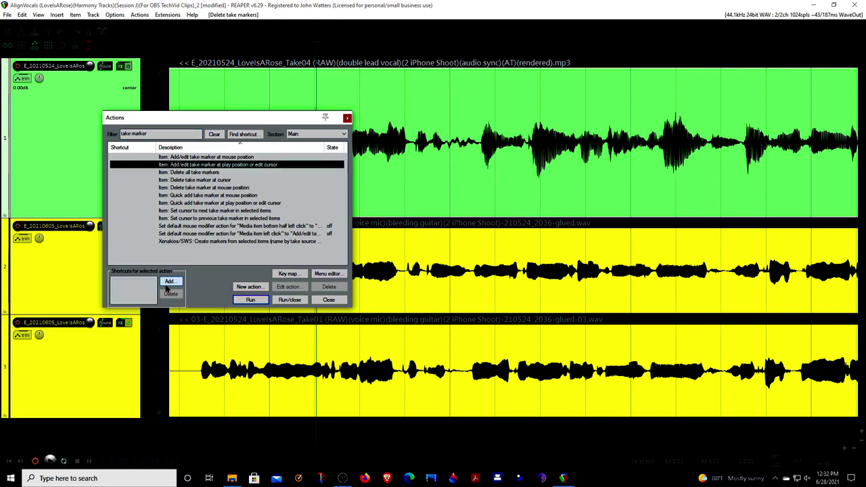
pyautogui.click(169, 282)
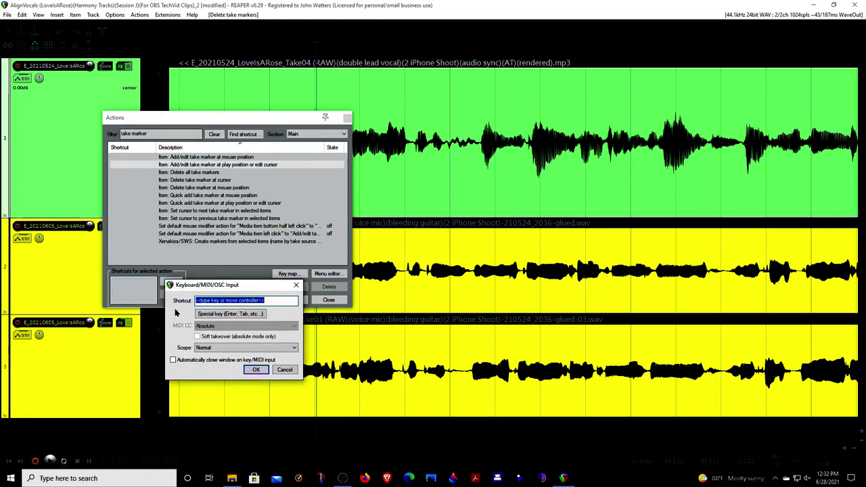
pyautogui.hotkey('ctrl', '5')
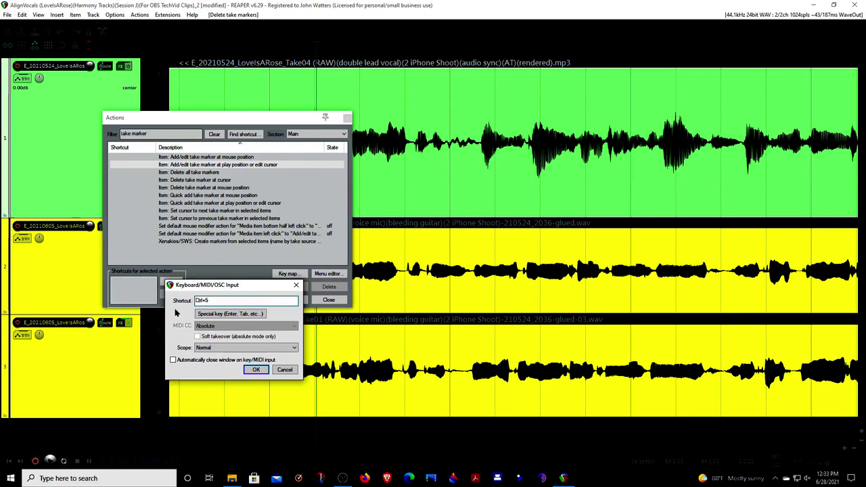
pyautogui.click(256, 370)
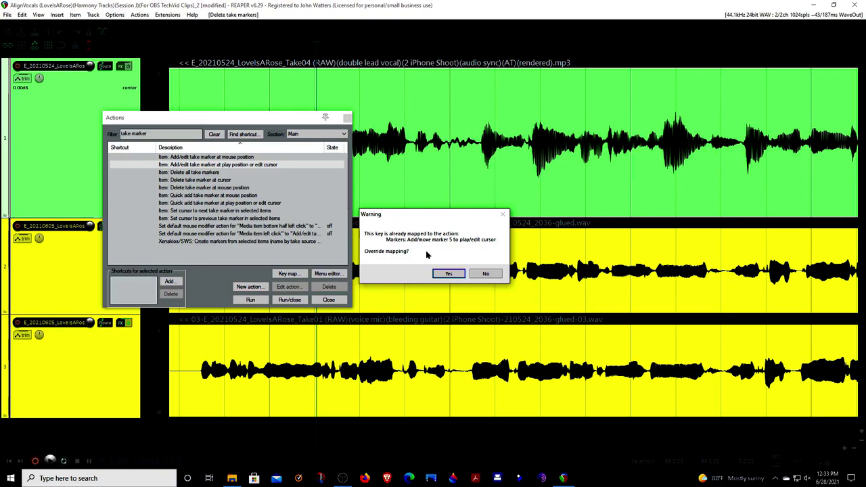
pyautogui.click(486, 274)
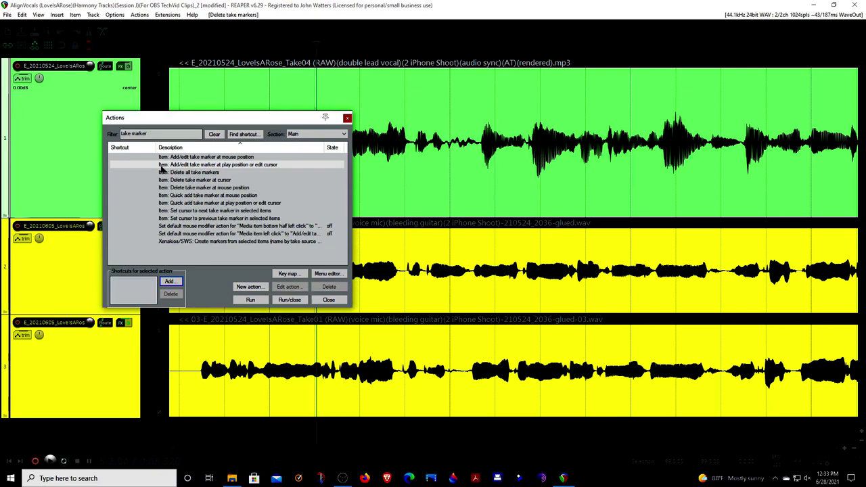
# Step: Assign Alt+, to 'Add/edit take marker at play position or edit cursor'
pyautogui.click(174, 165)
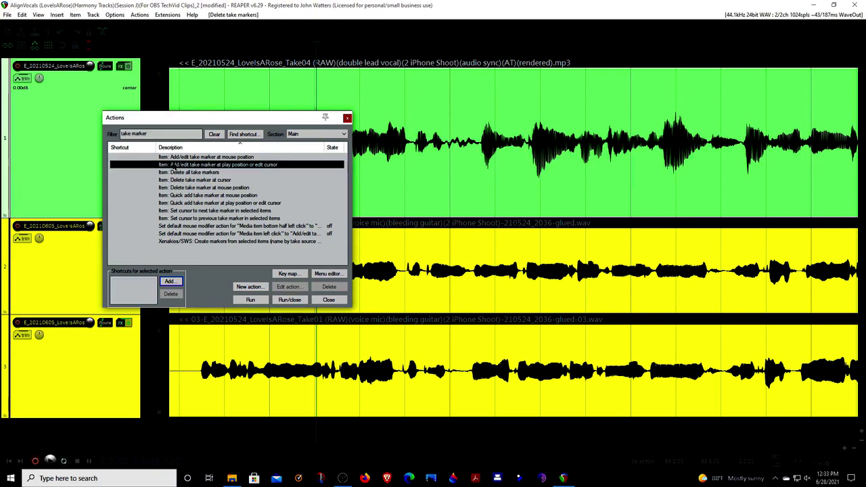
pyautogui.click(169, 282)
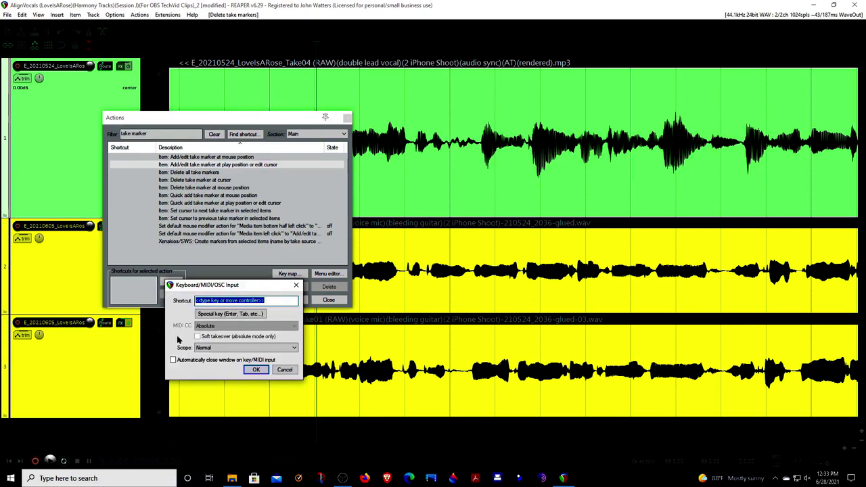
pyautogui.hotkey('alt', ',')
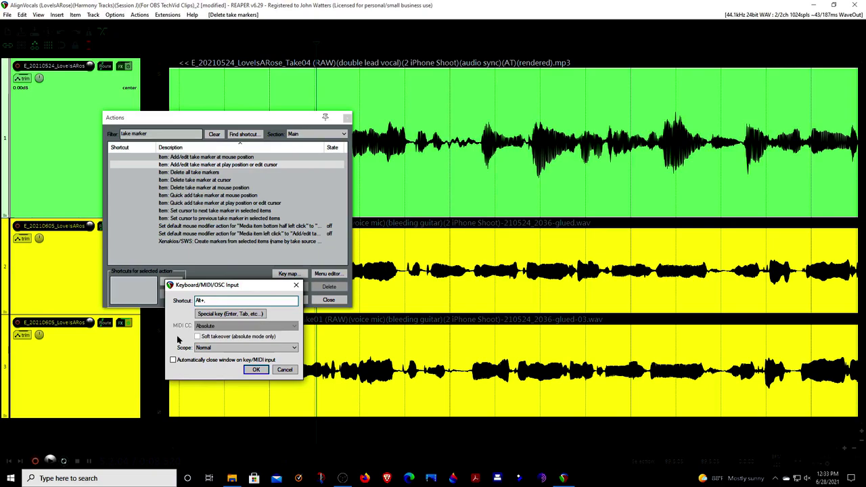
pyautogui.click(256, 369)
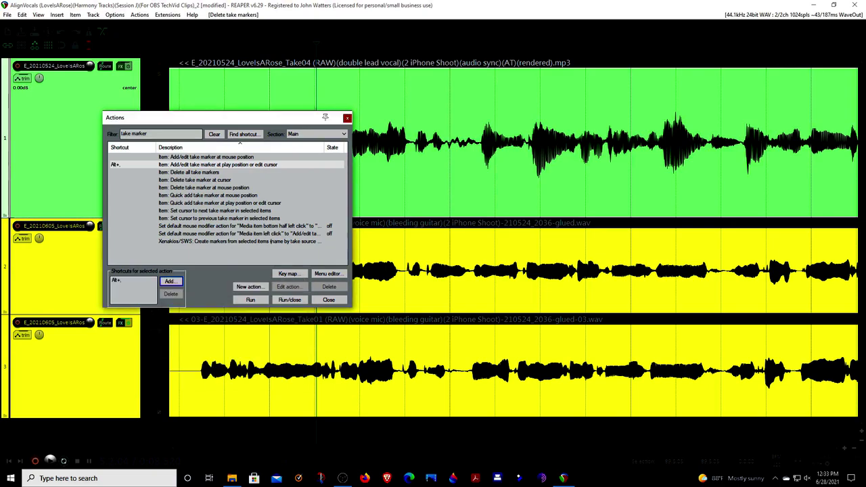
# Step: Give 'Item: Delete take marker at cursor' its own Alt-key shortcut
pyautogui.click(174, 180)
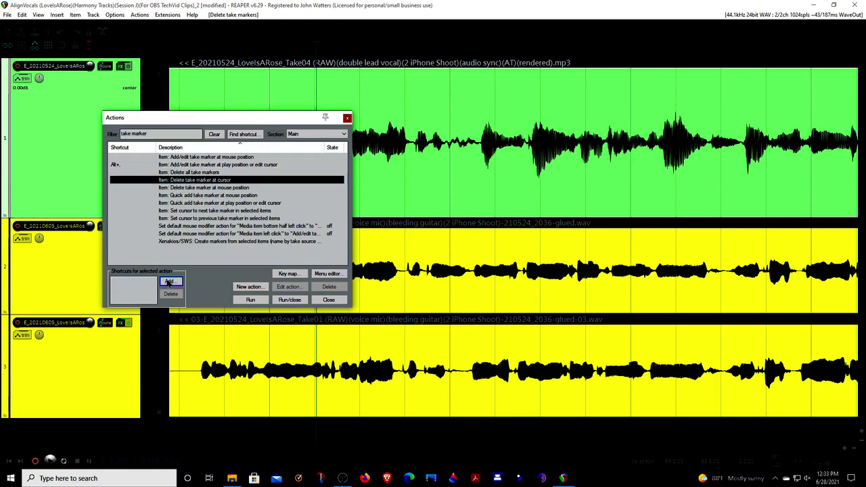
pyautogui.click(170, 281)
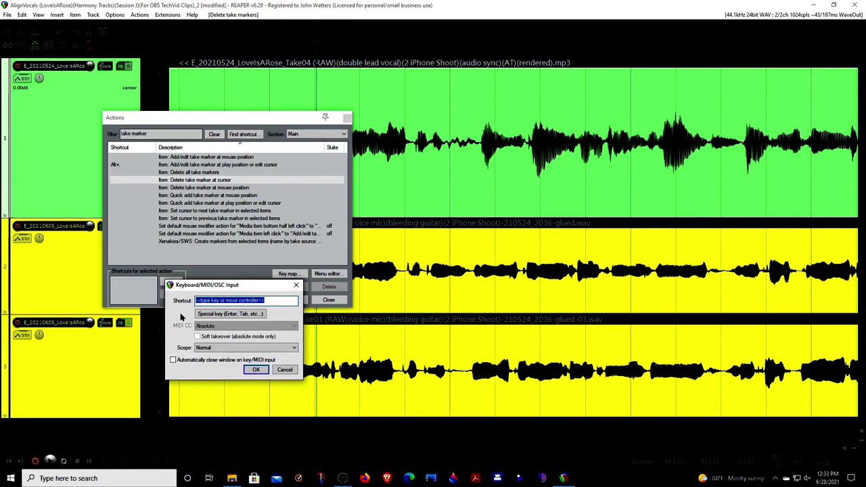
pyautogui.hotkey('alt', ',')
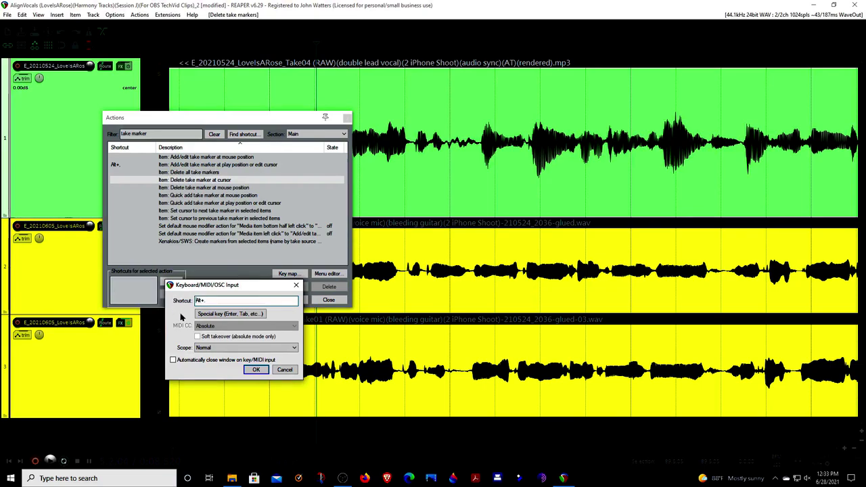
pyautogui.click(256, 370)
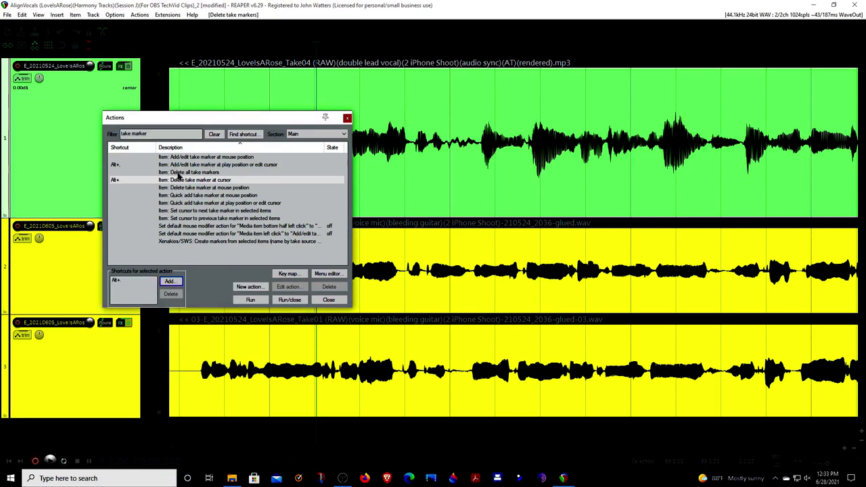
pyautogui.click(179, 173)
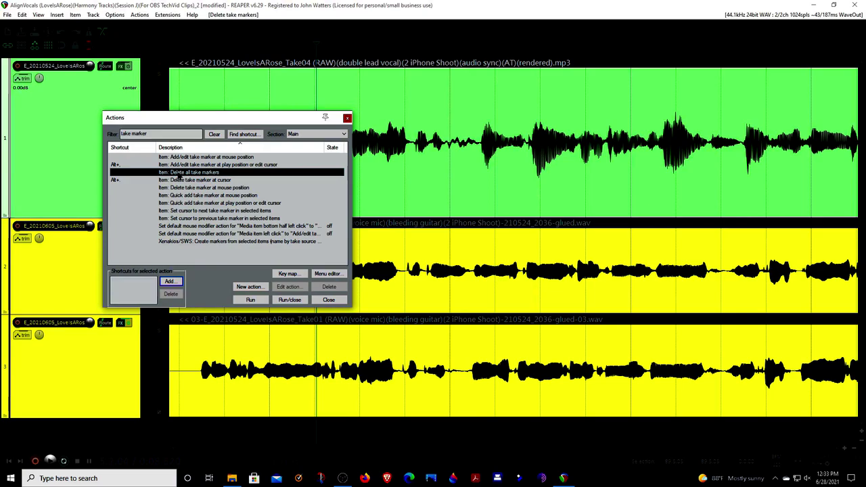
# Step: Assign Alt+/ to 'Item: Delete all take markers'
pyautogui.click(170, 282)
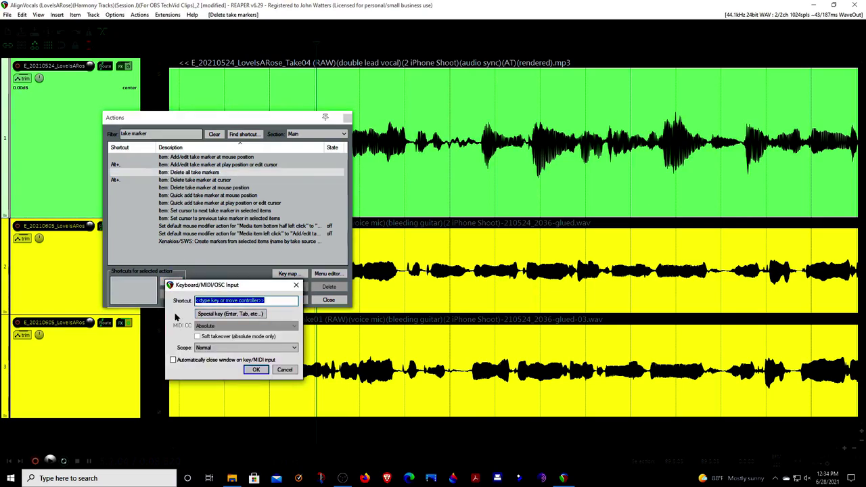
pyautogui.hotkey('alt', '/')
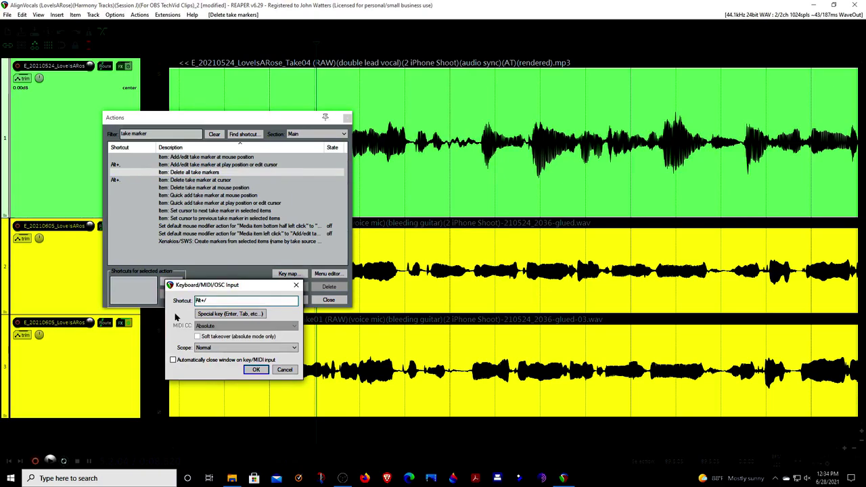
pyautogui.click(256, 370)
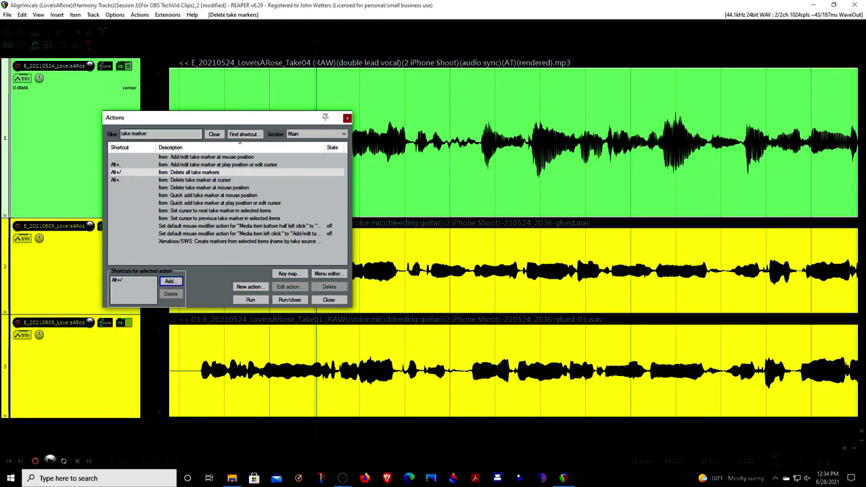
# Step: Add a take marker named 'LABEL 1' at the lead vocal's start, nudged slightly left
pyautogui.click(328, 300)
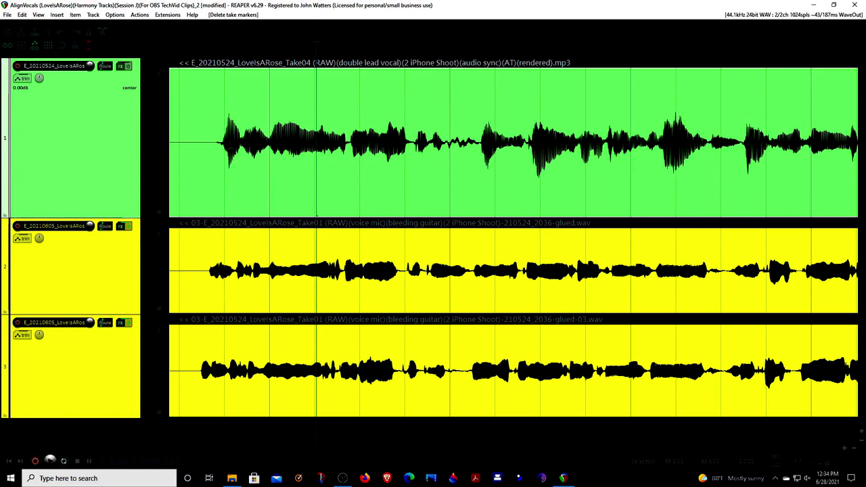
pyautogui.click(230, 148)
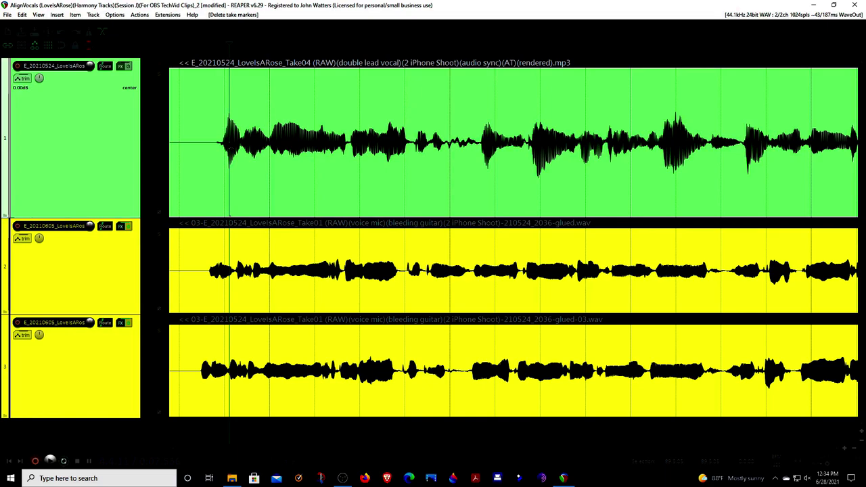
pyautogui.hotkey('shift', 'm')
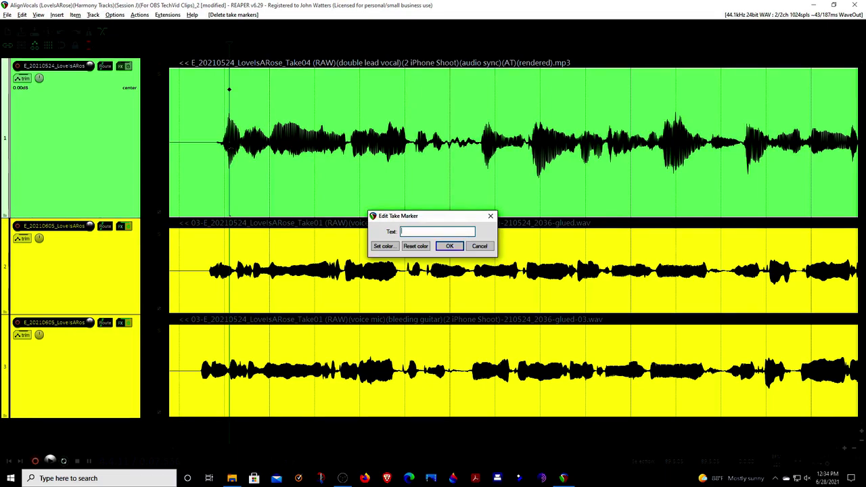
pyautogui.write('LABEL 1')
pyautogui.click(449, 246)
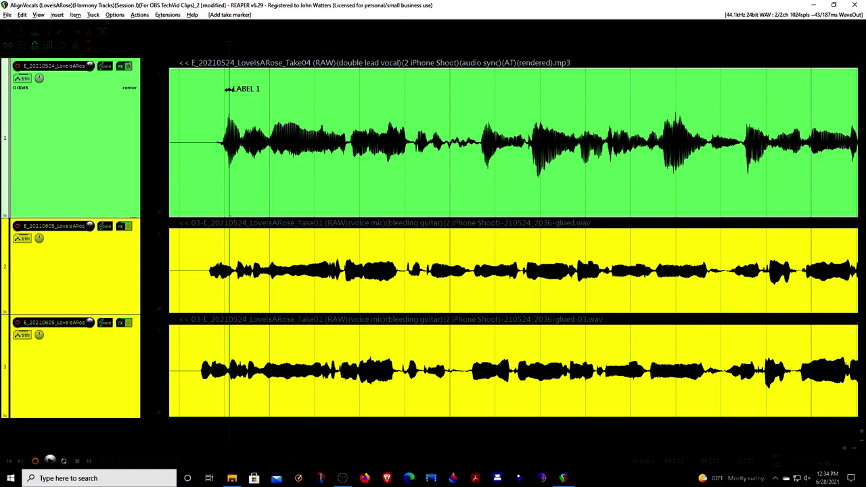
pyautogui.moveTo(228, 89); pyautogui.dragTo(222, 90)
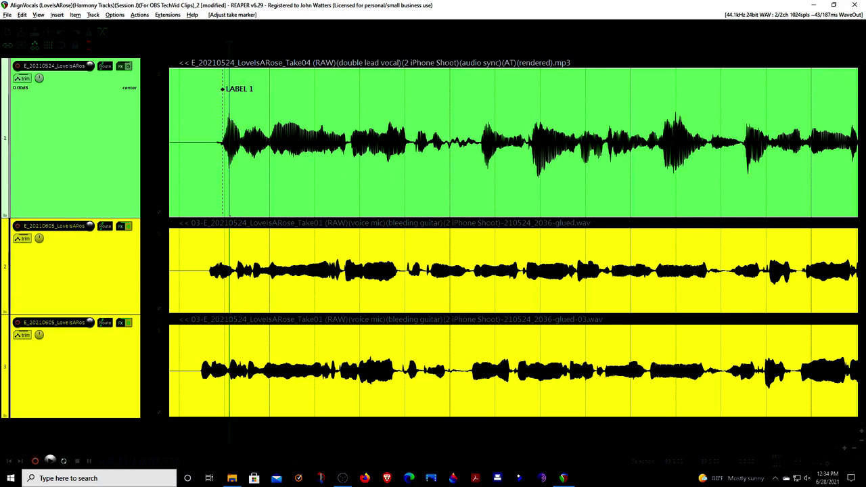
# Step: Add a second take marker 'LABEL 2' further into the lead vocal, nudged slightly left
pyautogui.click(359, 144)
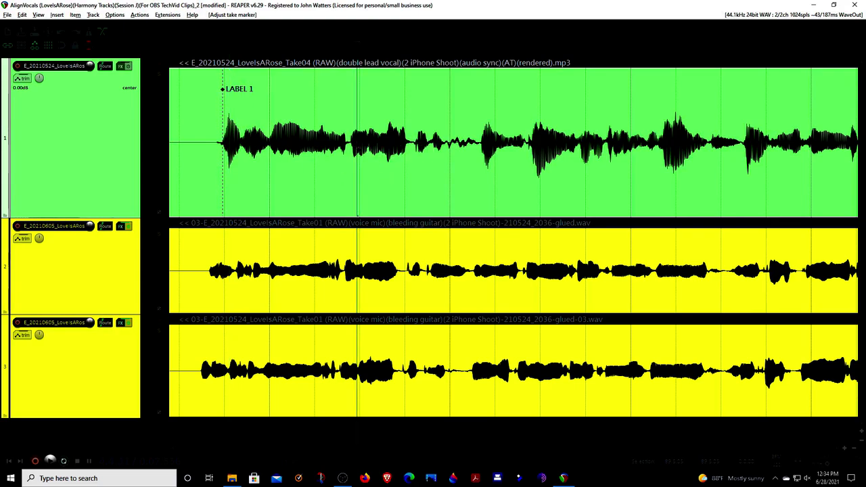
pyautogui.hotkey('shift', 'm')
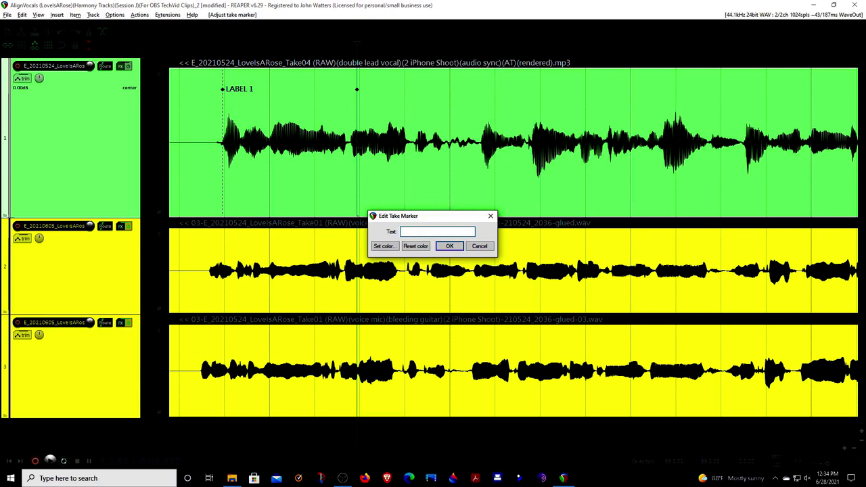
pyautogui.write('LABEL 2')
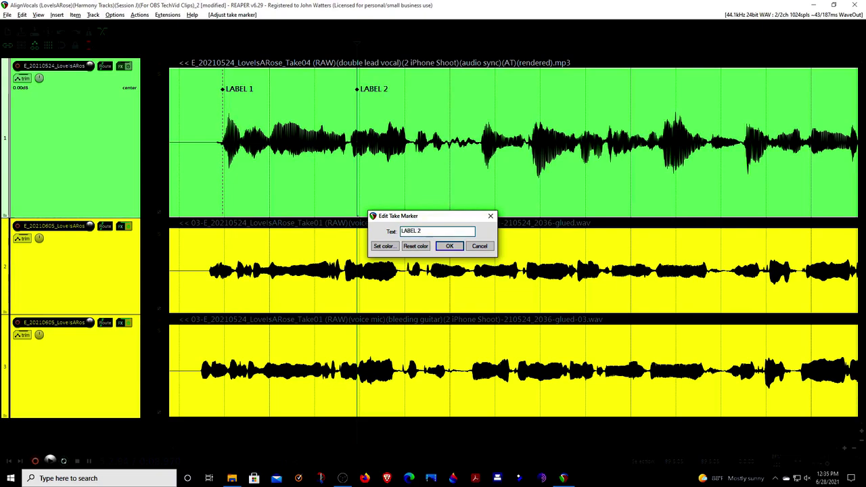
pyautogui.click(449, 246)
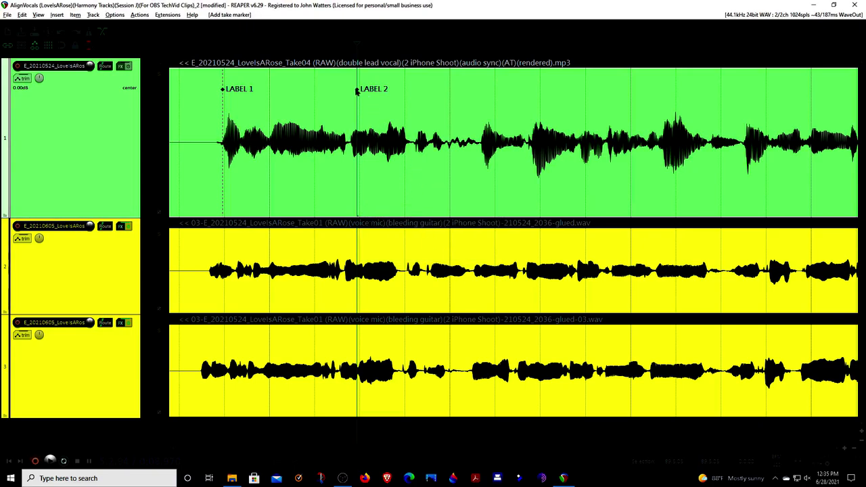
pyautogui.moveTo(356, 89); pyautogui.dragTo(351, 89)
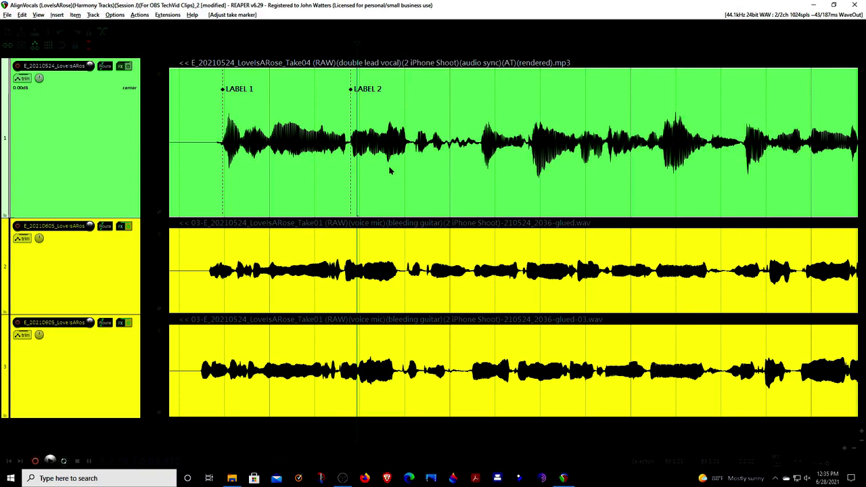
# Step: Delete the LABEL 1 and LABEL 2 take markers from the lead vocal item
pyautogui.click(200, 105)
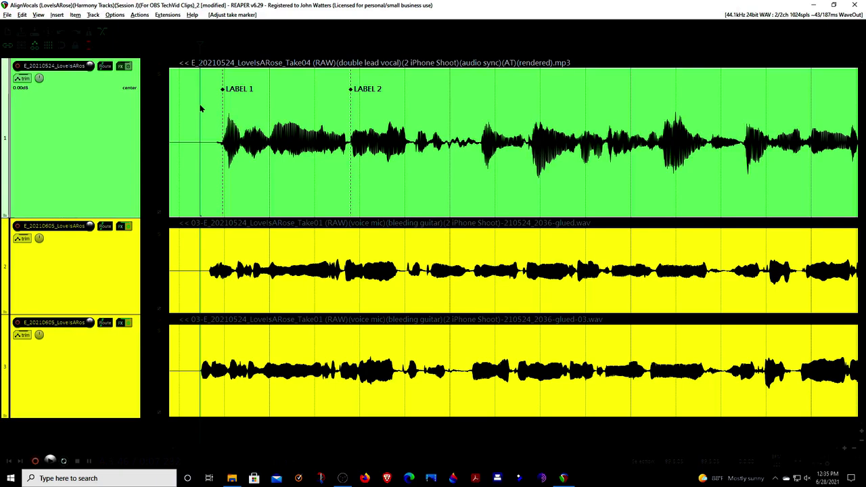
pyautogui.press('Delete')
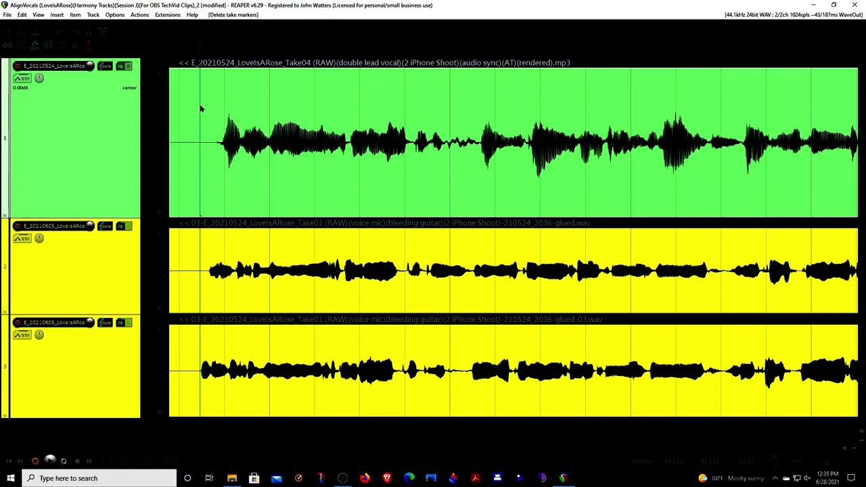
# Step: Filter the Actions list for 'stretch marker' and select 'Add stretch marker at cursor' (Shift+W)
pyautogui.click(140, 15)
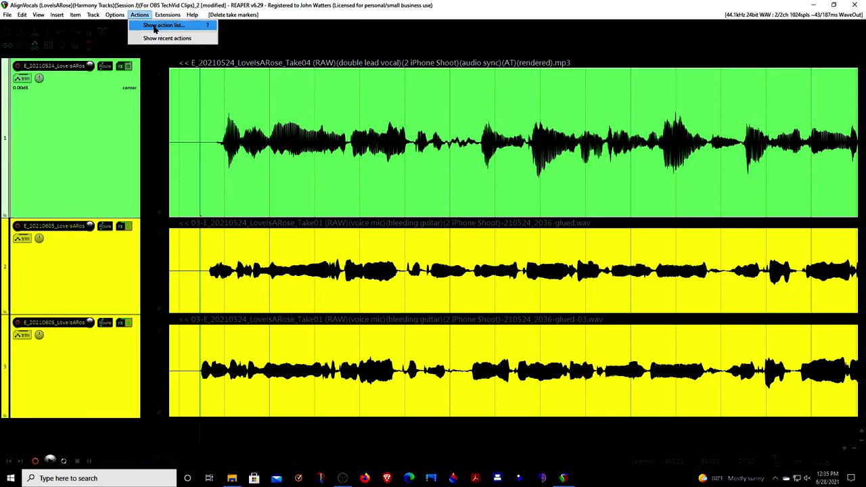
pyautogui.click(155, 26)
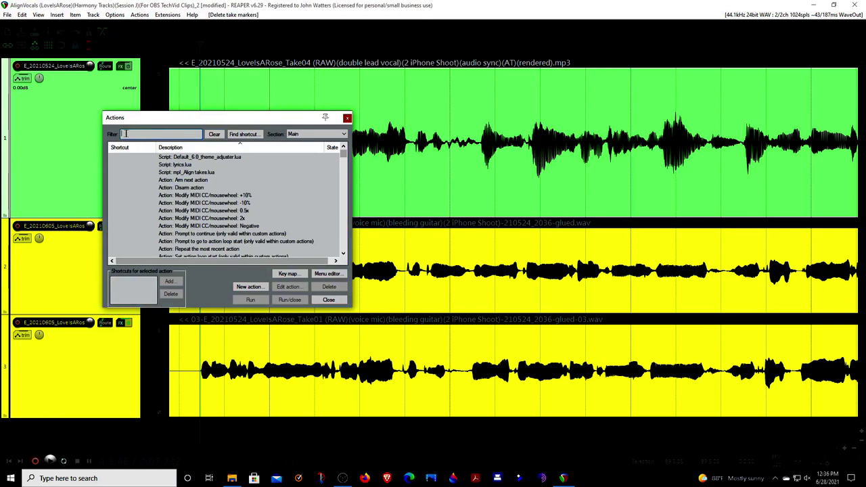
pyautogui.write('stretch m')
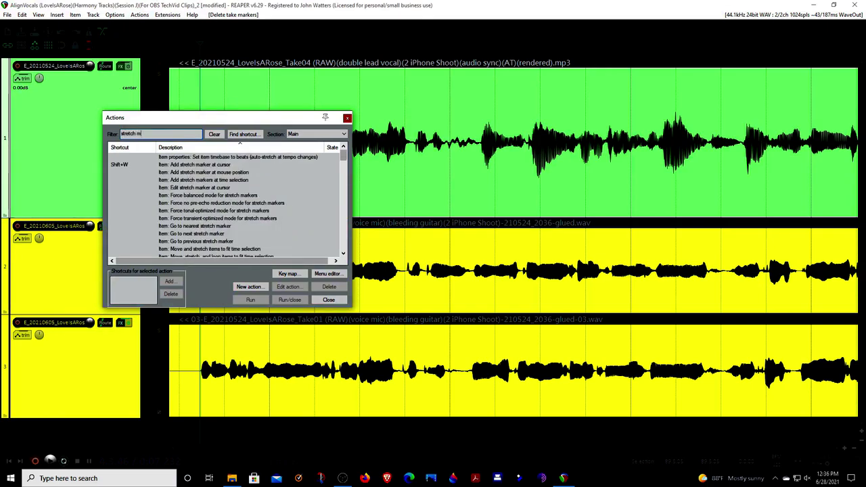
pyautogui.write('arker')
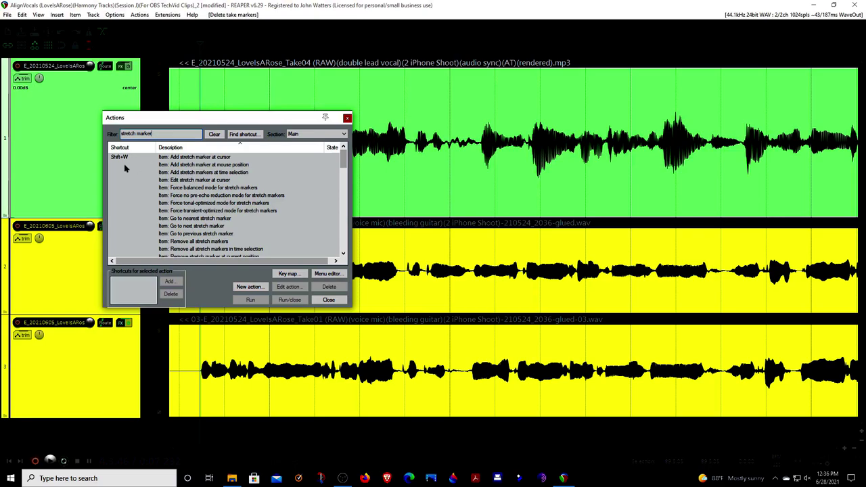
pyautogui.press('Down')
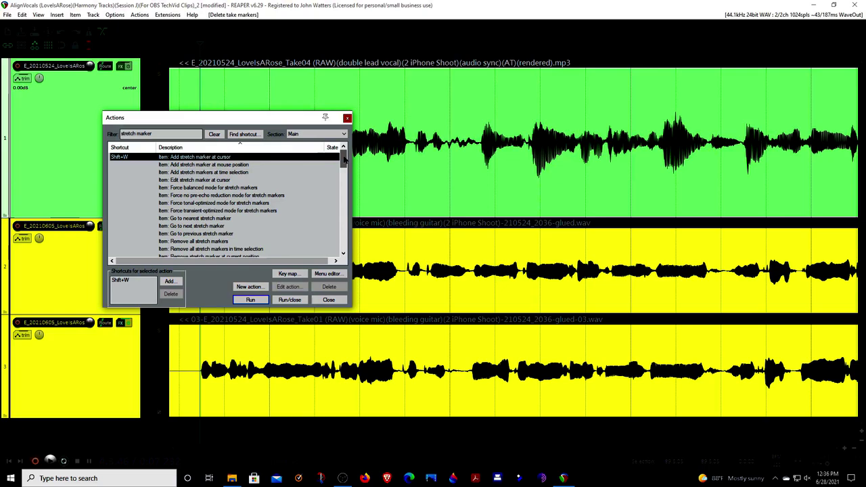
pyautogui.moveTo(345, 159); pyautogui.dragTo(345, 163)
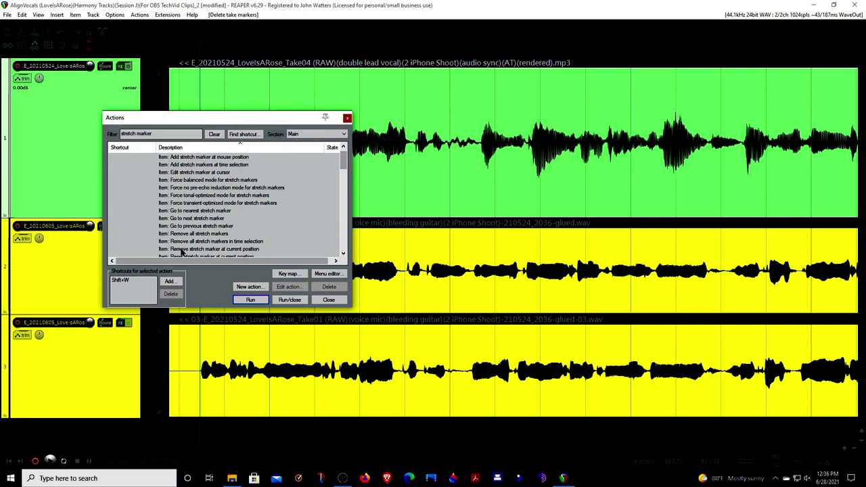
# Step: Assign Shift+D to 'Remove stretch marker at current position'
pyautogui.click(181, 250)
pyautogui.click(169, 280)
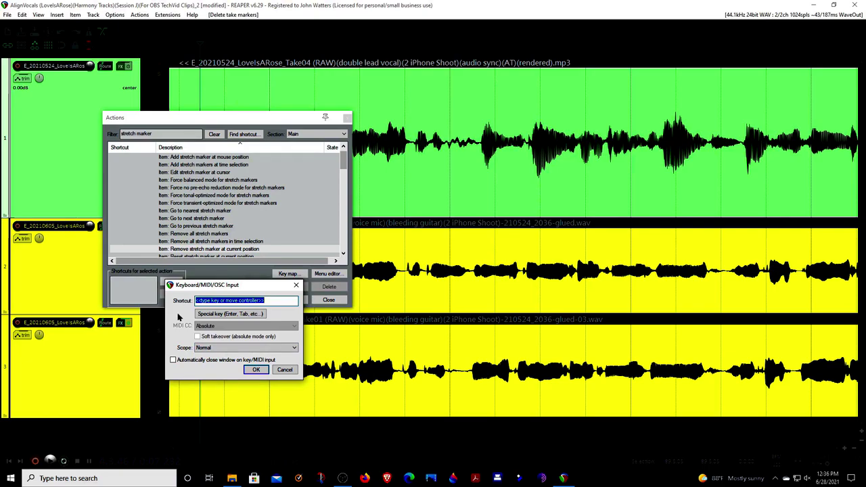
pyautogui.hotkey('shift', 'd')
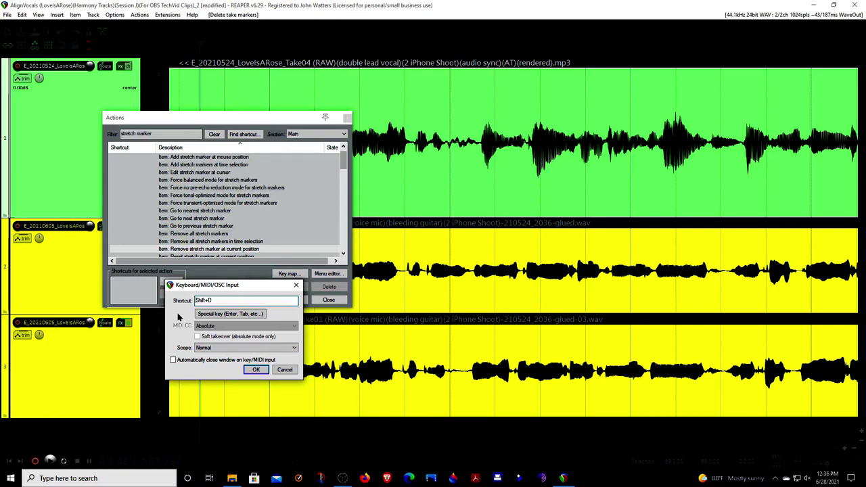
pyautogui.click(255, 370)
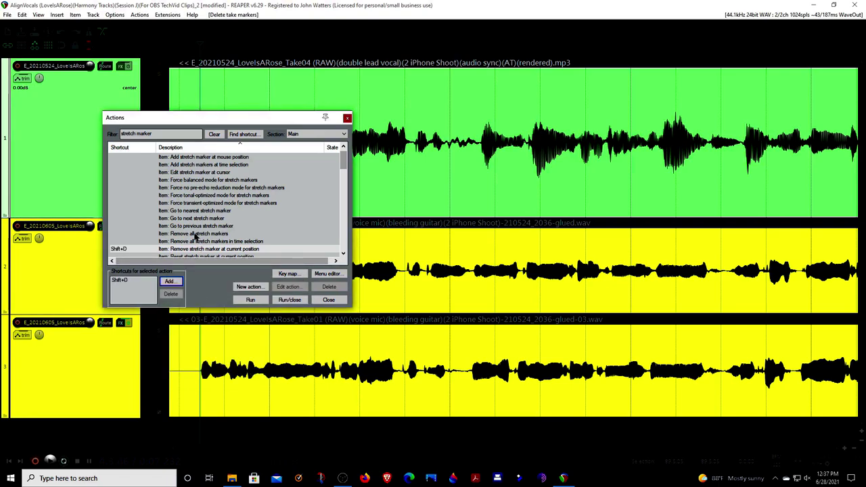
# Step: Assign Shift+A to 'Remove all stretch markers' and close the Actions list
pyautogui.click(195, 234)
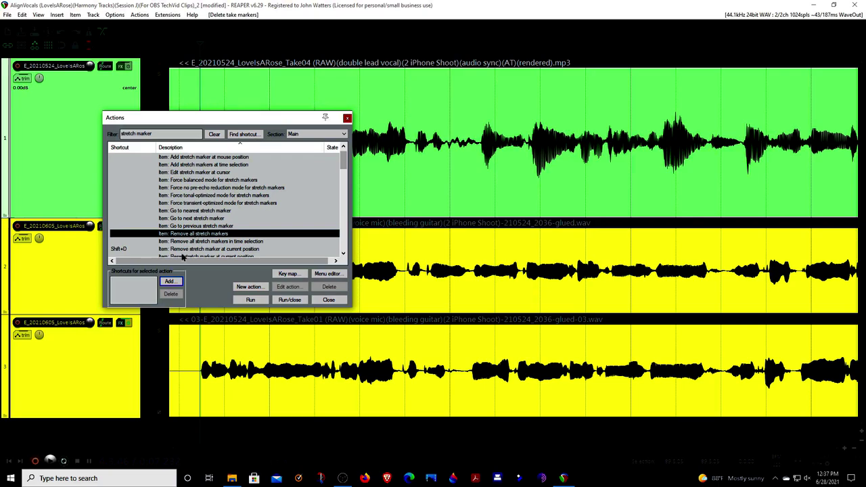
pyautogui.click(170, 282)
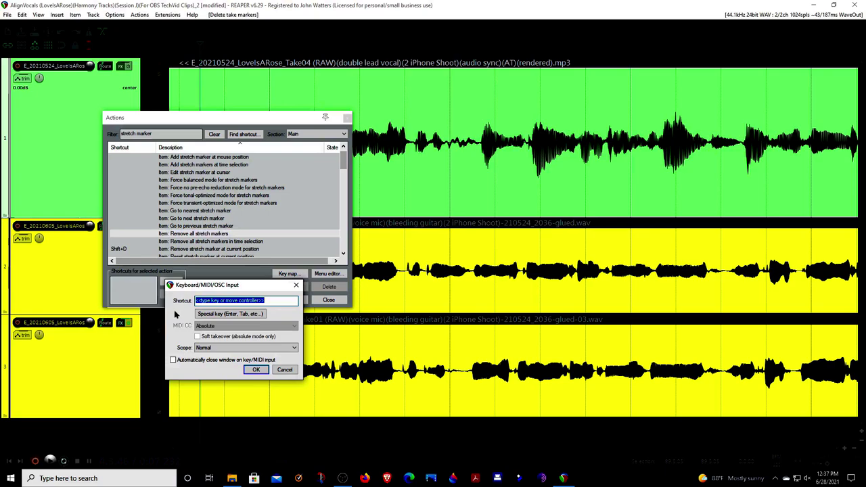
pyautogui.hotkey('shift', 'a')
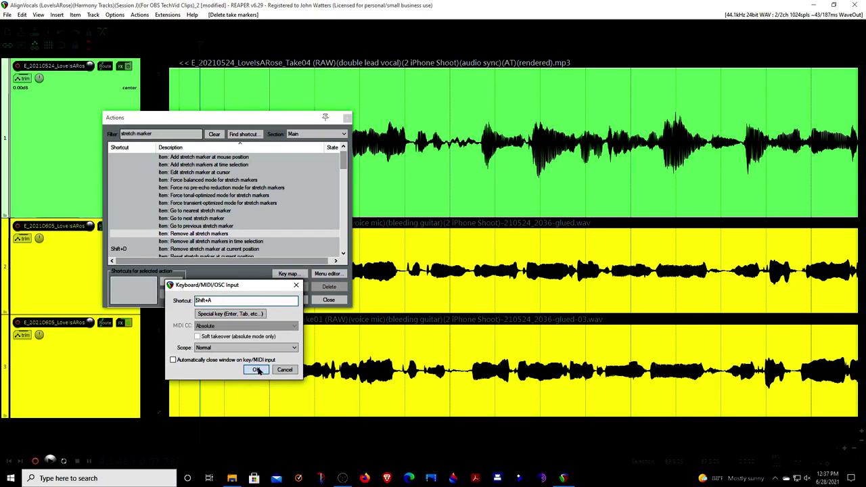
pyautogui.click(255, 369)
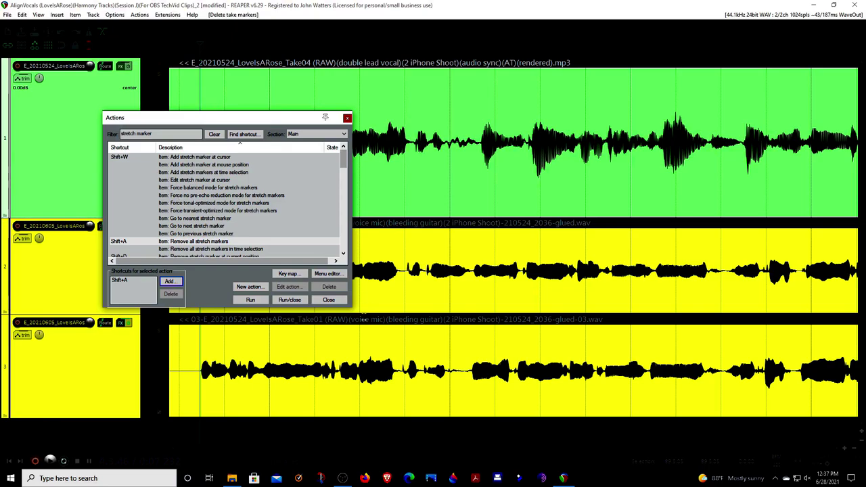
pyautogui.click(329, 299)
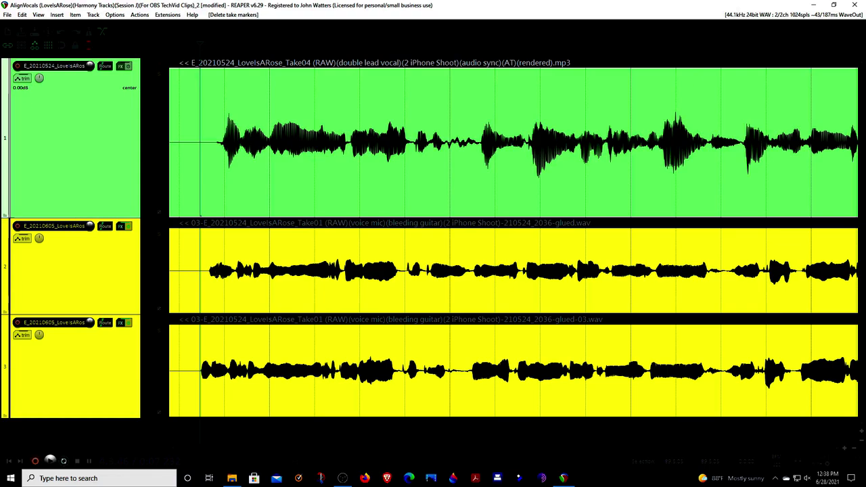
# Step: Add a stretch marker to the second vocal item and drag it slightly left
pyautogui.click(215, 267)
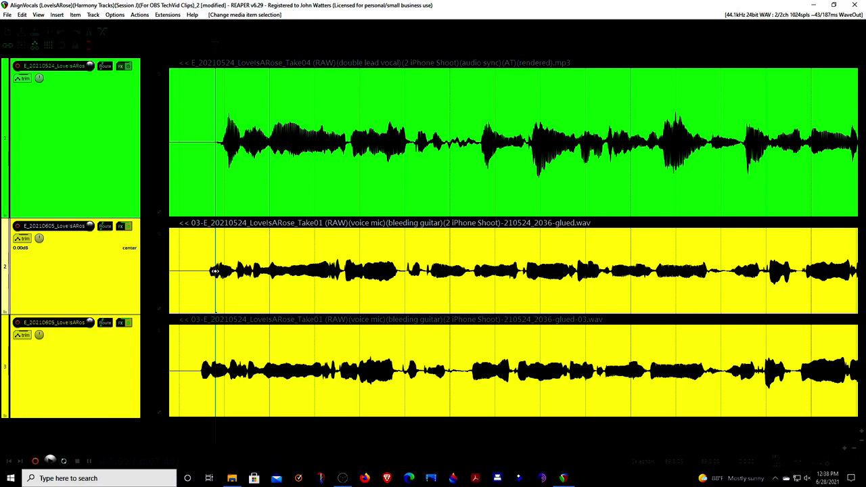
pyautogui.press('w')
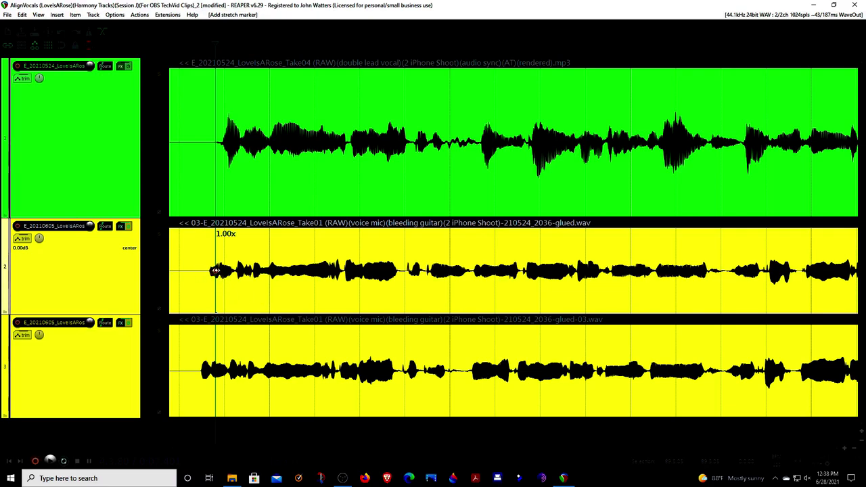
pyautogui.moveTo(215, 271); pyautogui.dragTo(205, 271)
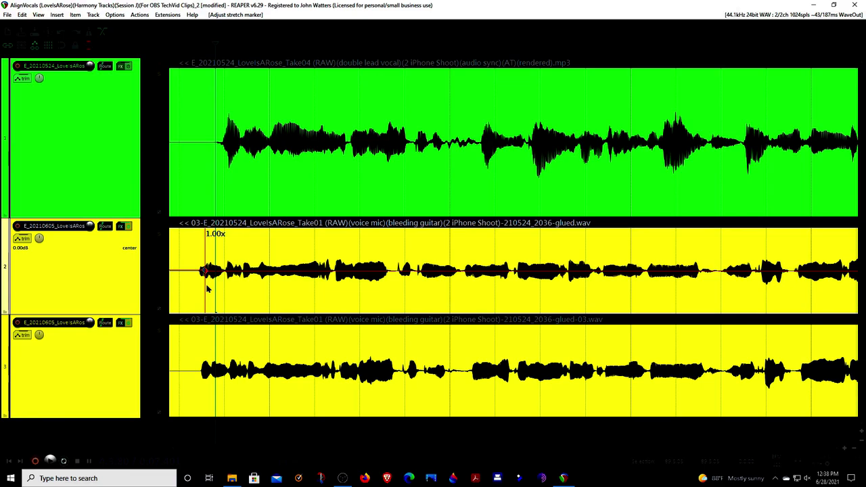
# Step: Undo the stretch-marker drag and remove all stretch markers from the second vocal item
pyautogui.click(24, 14)
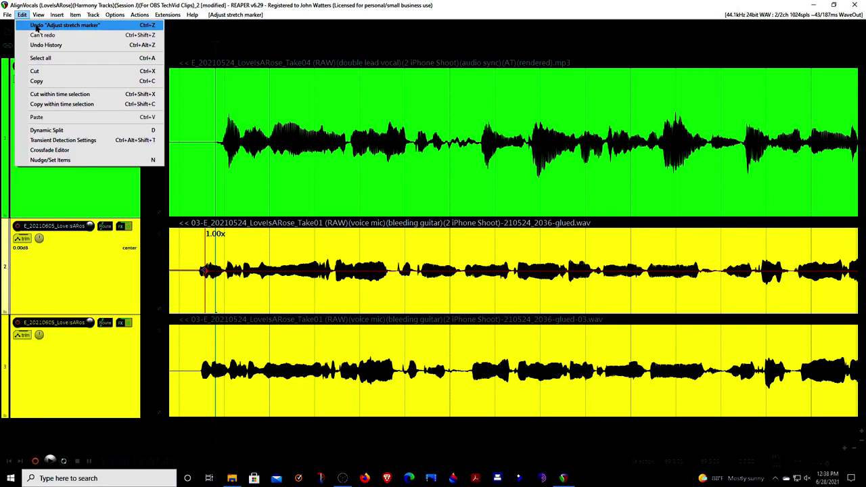
pyautogui.click(36, 26)
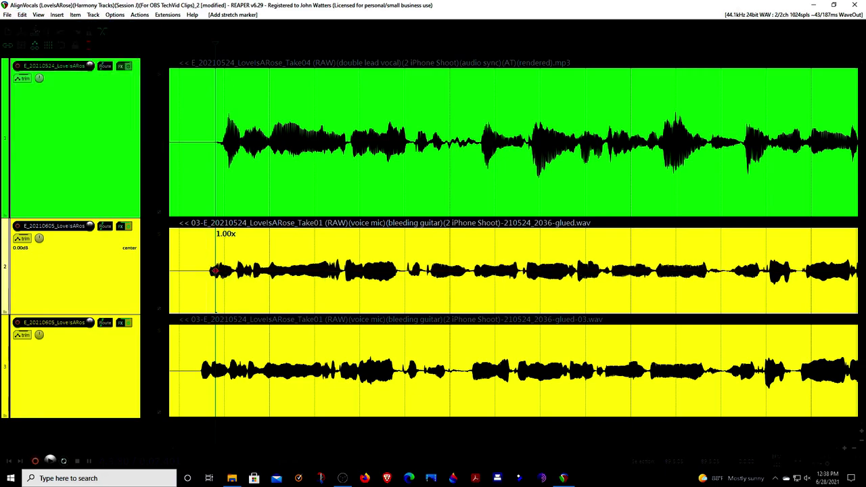
pyautogui.click(198, 250)
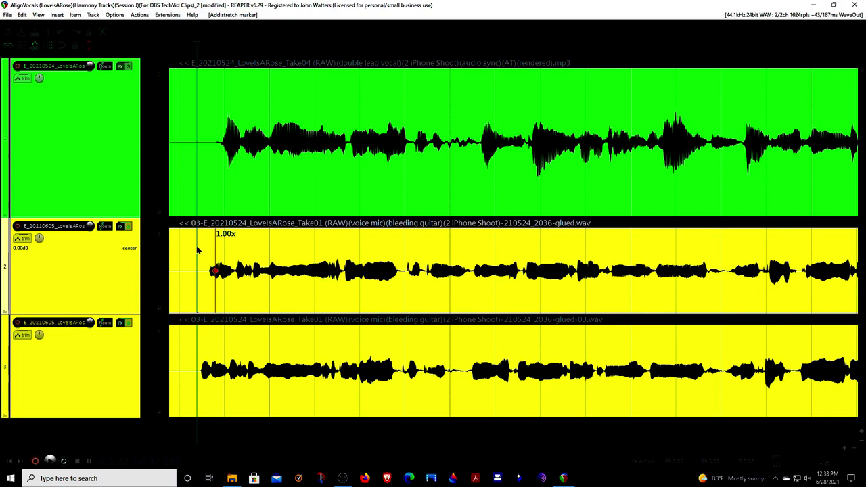
pyautogui.hotkey('alt', 'shift', 'w')
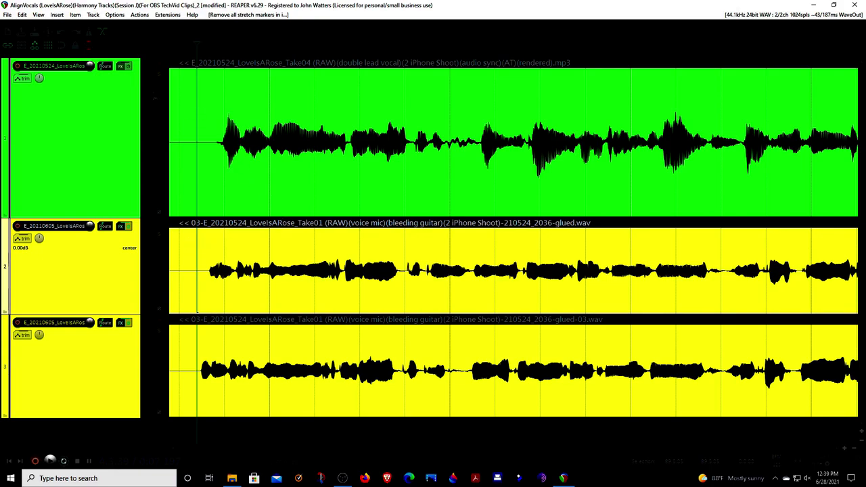
# Step: Show Mouse Modifiers preferences for media item stretch marker left drag
pyautogui.click(114, 14)
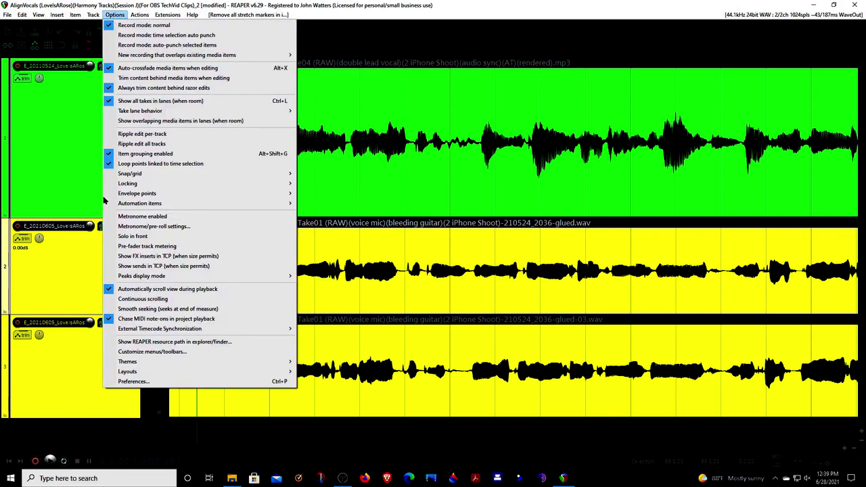
pyautogui.click(127, 382)
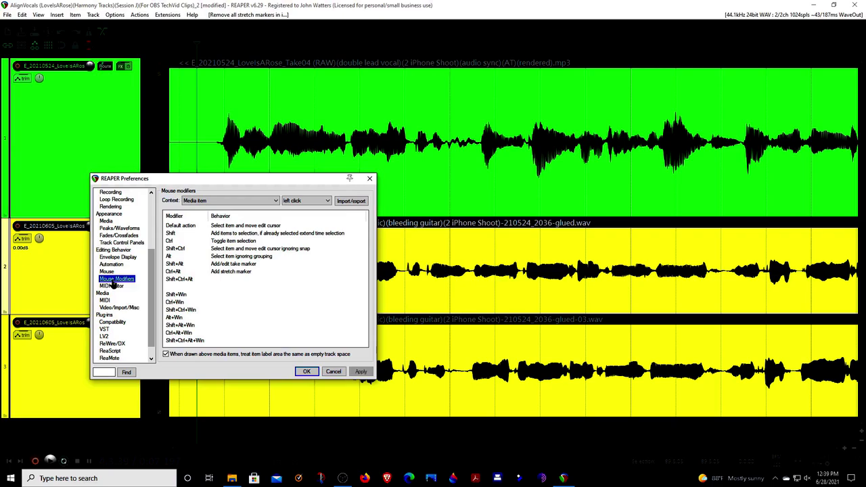
pyautogui.click(269, 202)
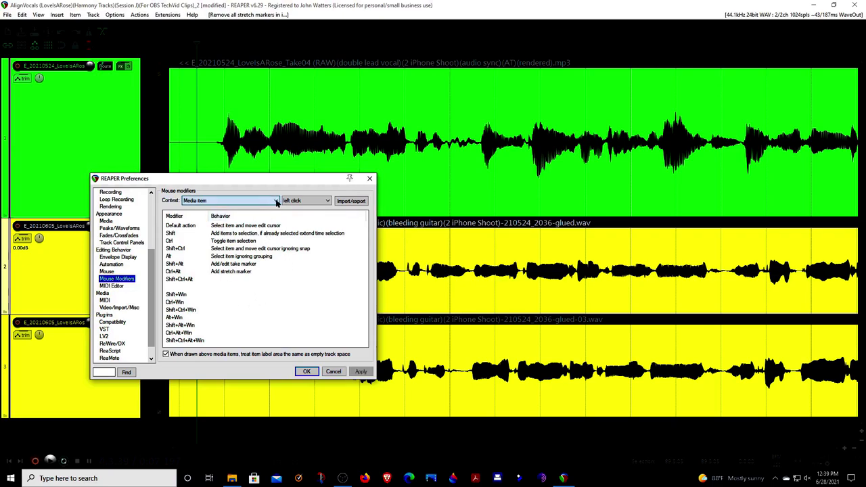
pyautogui.click(276, 201)
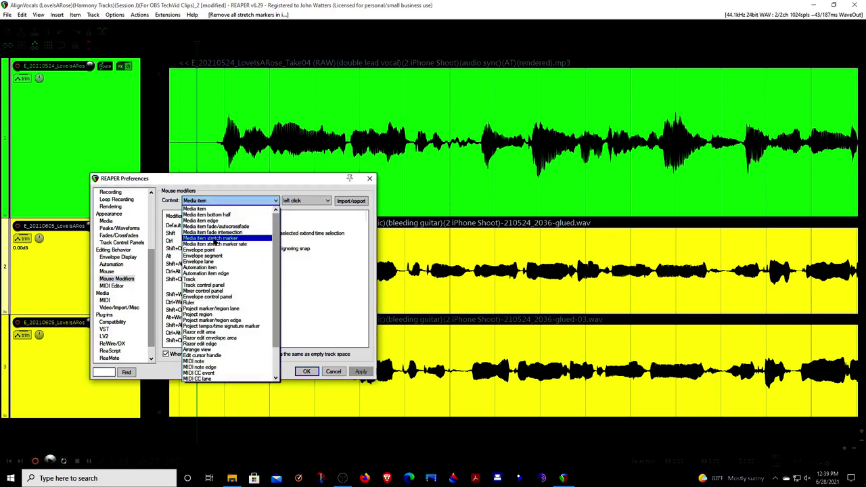
pyautogui.click(214, 239)
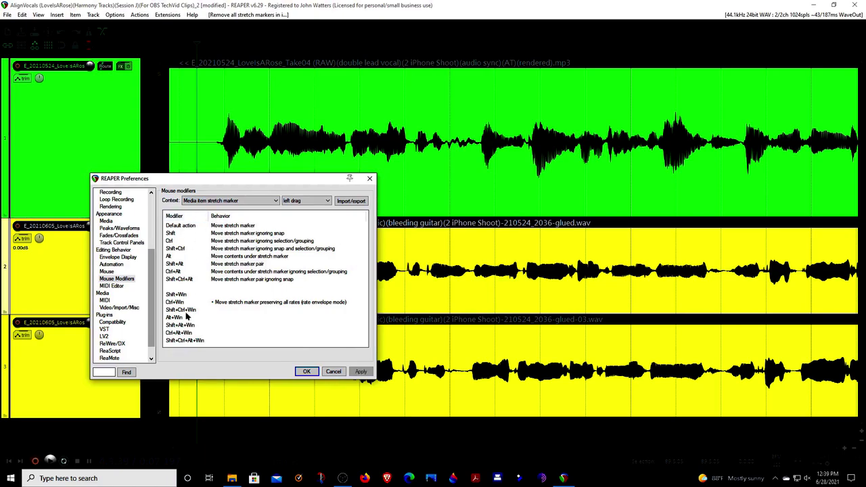
pyautogui.click(327, 202)
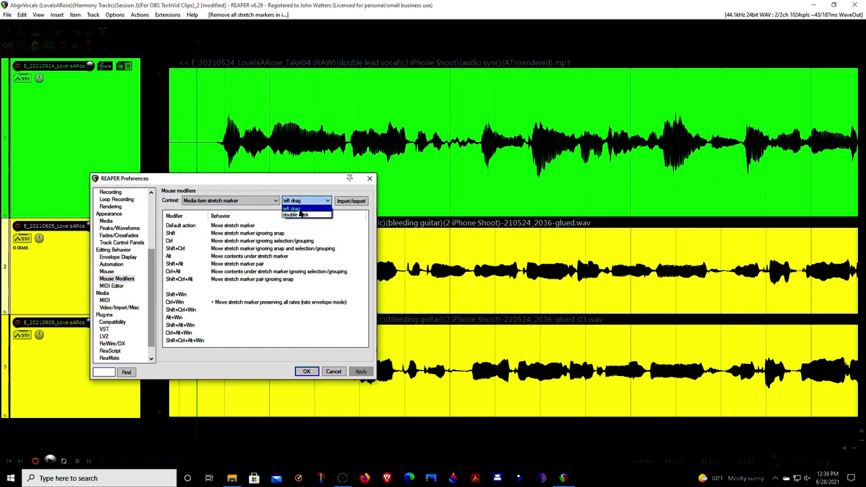
pyautogui.click(299, 209)
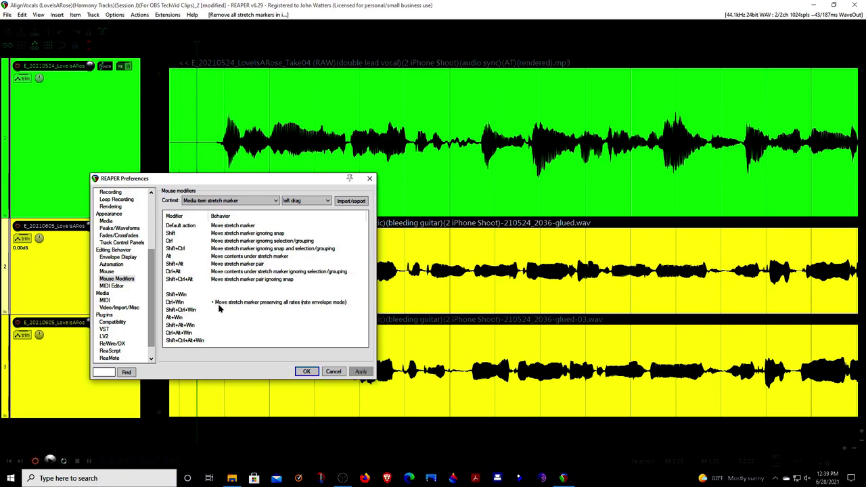
# Step: Set Ctrl+Win drag to 'Move stretch marker preserving all rates', without ignoring selection/grouping
pyautogui.doubleClick(177, 303)
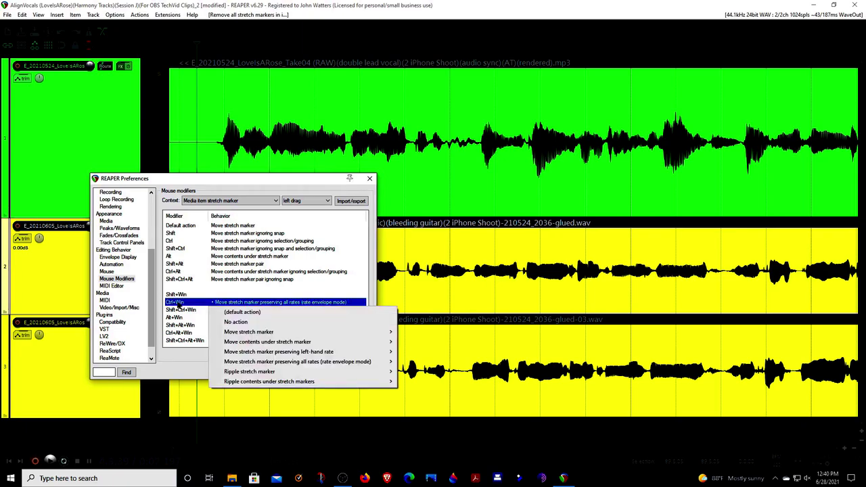
pyautogui.moveTo(243, 365)
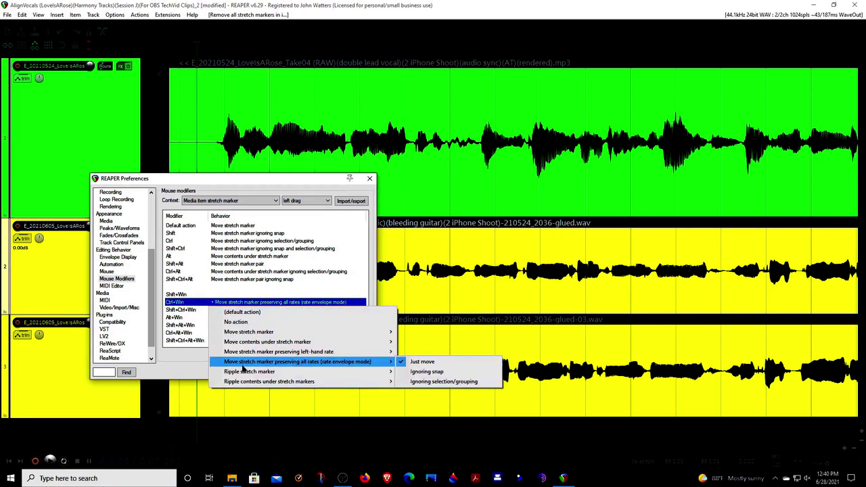
pyautogui.click(417, 385)
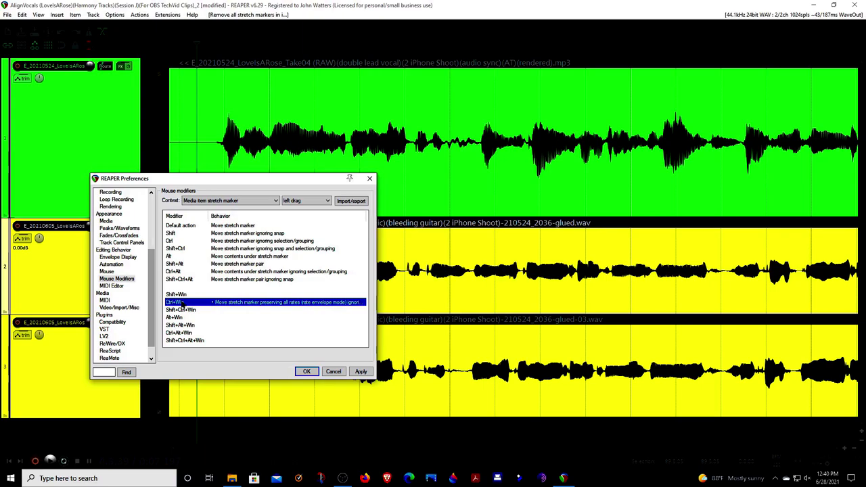
pyautogui.rightClick(209, 306)
pyautogui.moveTo(261, 362)
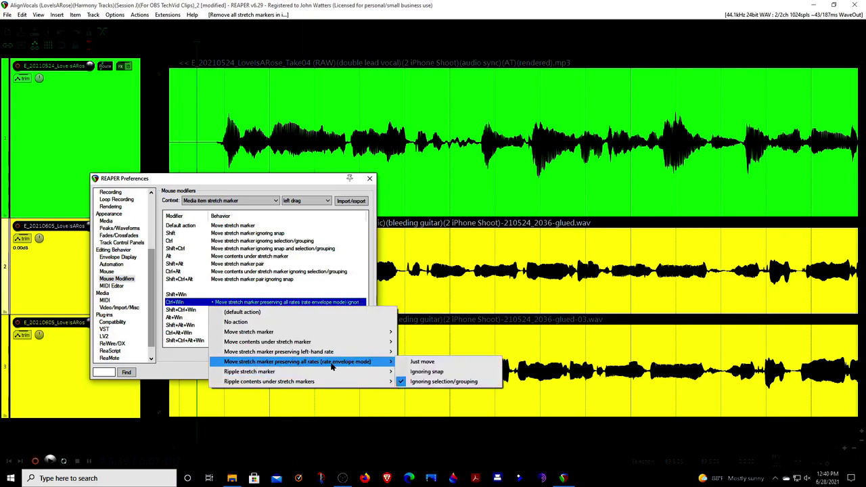
pyautogui.click(447, 382)
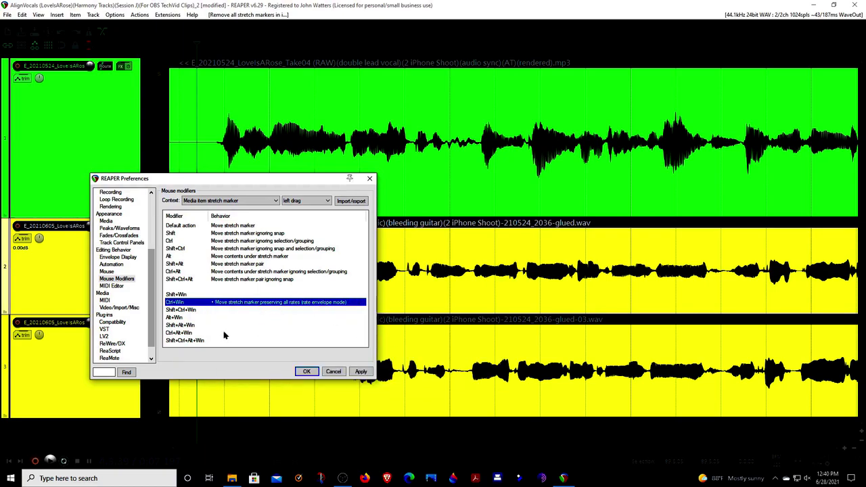
# Step: Save the modifier settings, add a 1.00x stretch marker near the vocal item's start, and drag-test it
pyautogui.click(306, 373)
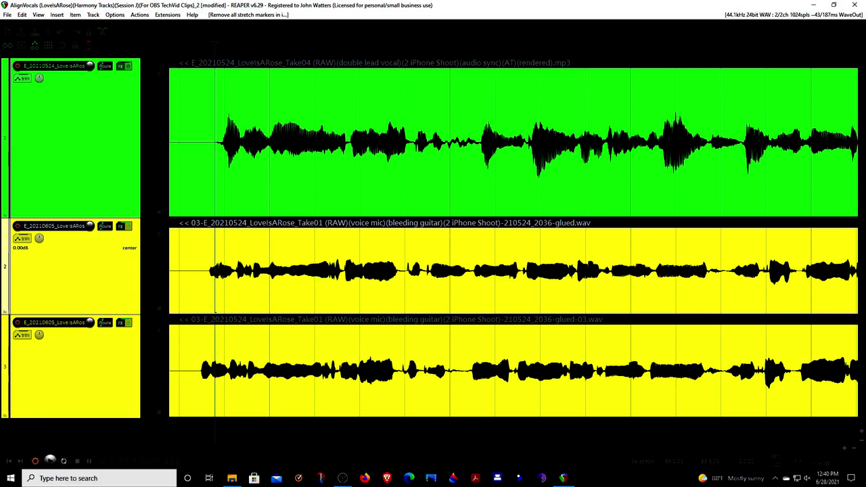
pyautogui.press('w')
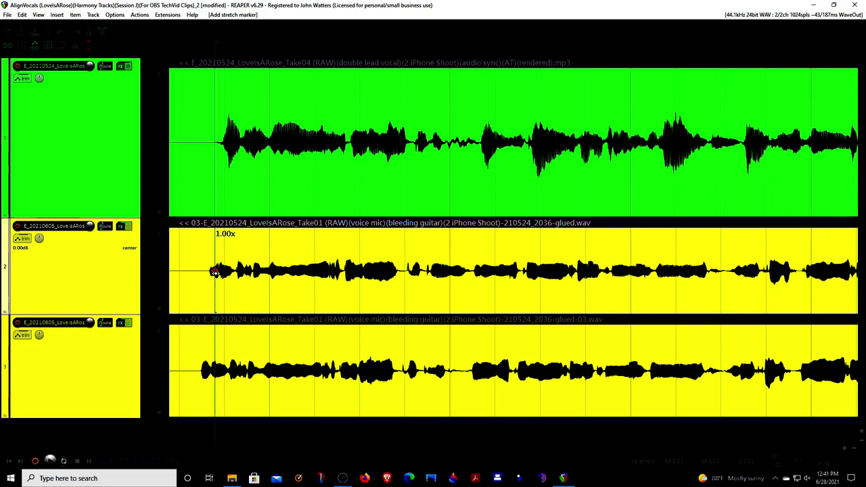
pyautogui.moveTo(214, 271)
pyautogui.mouseDown()
pyautogui.moveTo(546, 288)
pyautogui.moveTo(210, 271)
pyautogui.mouseUp()
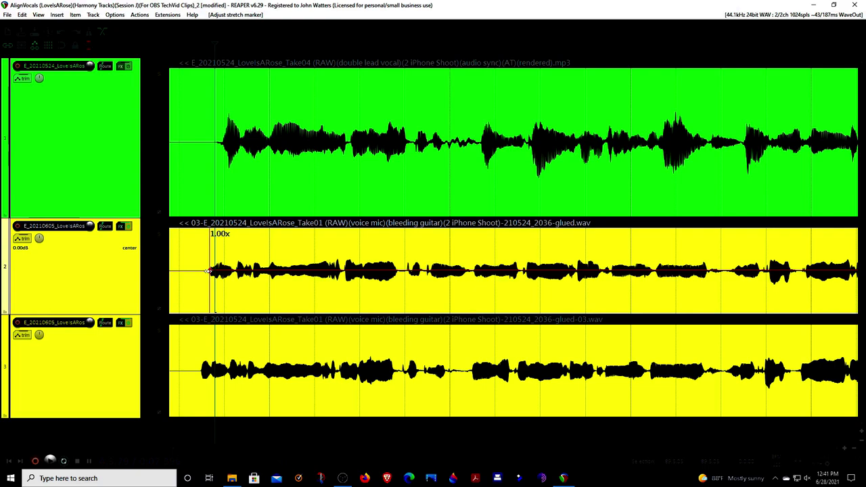
# Step: Nudge the stretch marker slightly left, then place the edit position inside the yellow vocal item
pyautogui.moveTo(209, 271)
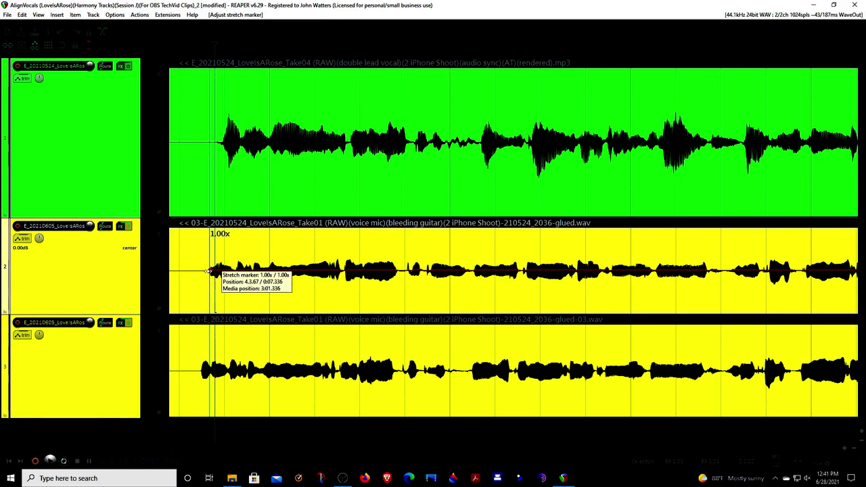
pyautogui.moveTo(208, 271); pyautogui.dragTo(207, 270)
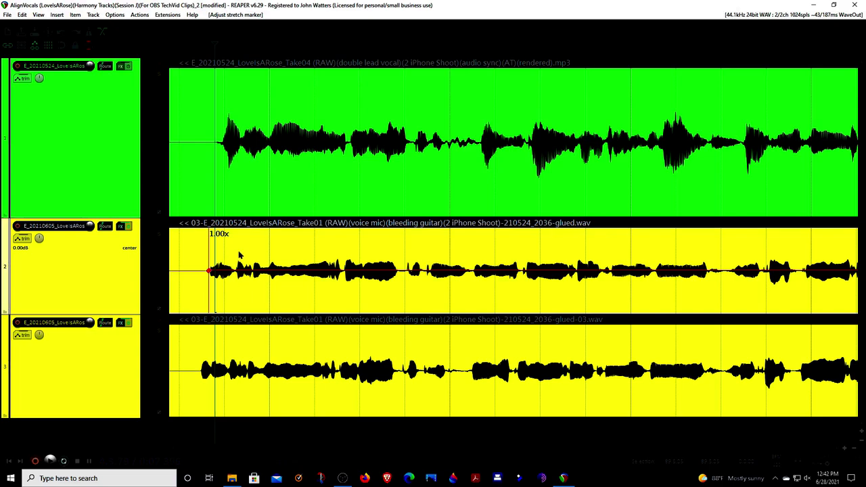
pyautogui.click(193, 251)
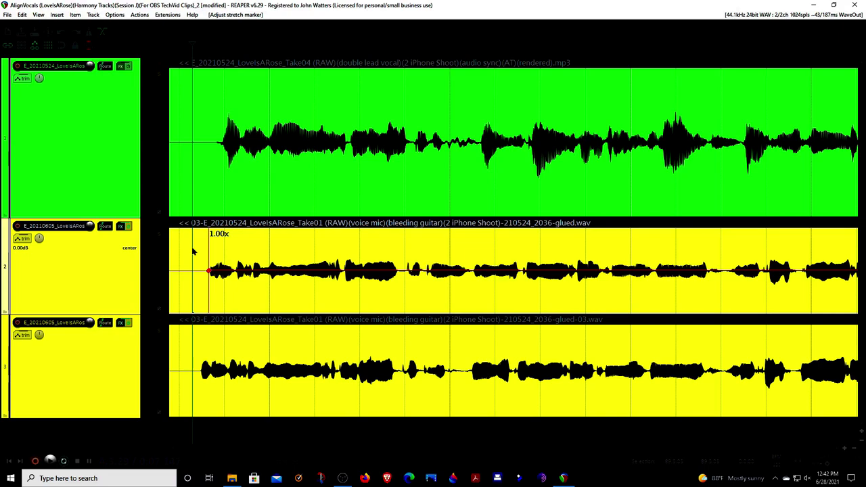
# Step: Remove all stretch markers from the yellow item and add a take marker named 'LABEL 1' to the green vocal take
pyautogui.hotkey('ctrl', 'alt', 'shift', 'w')
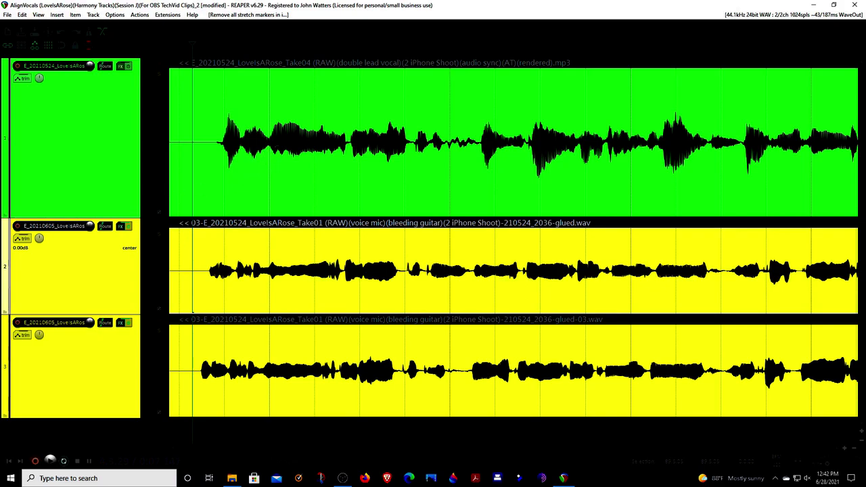
pyautogui.click(350, 142)
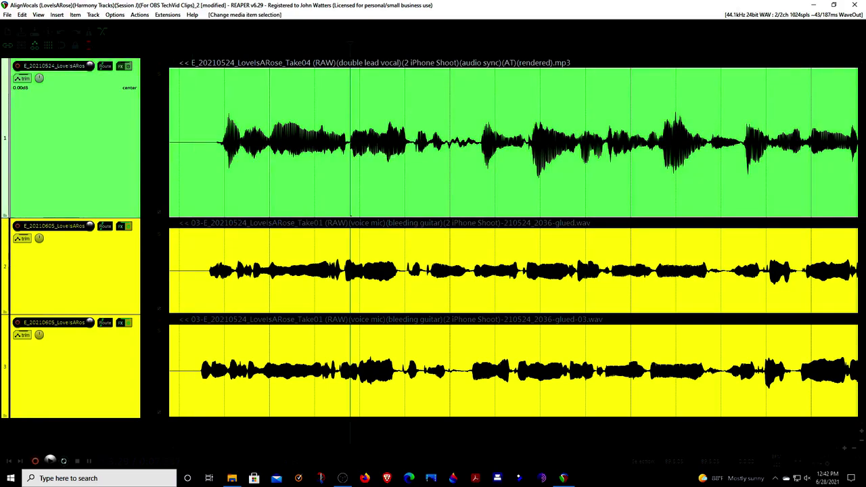
pyautogui.hotkey('shift', 'm')
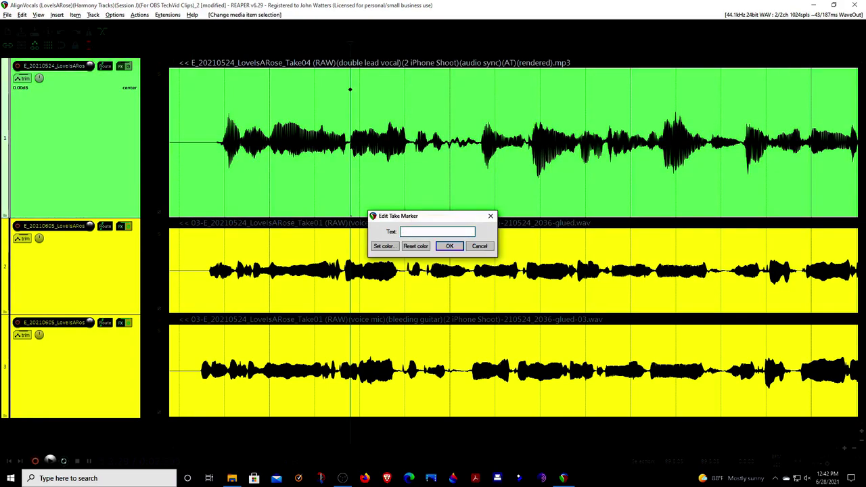
pyautogui.write('LABEL 1')
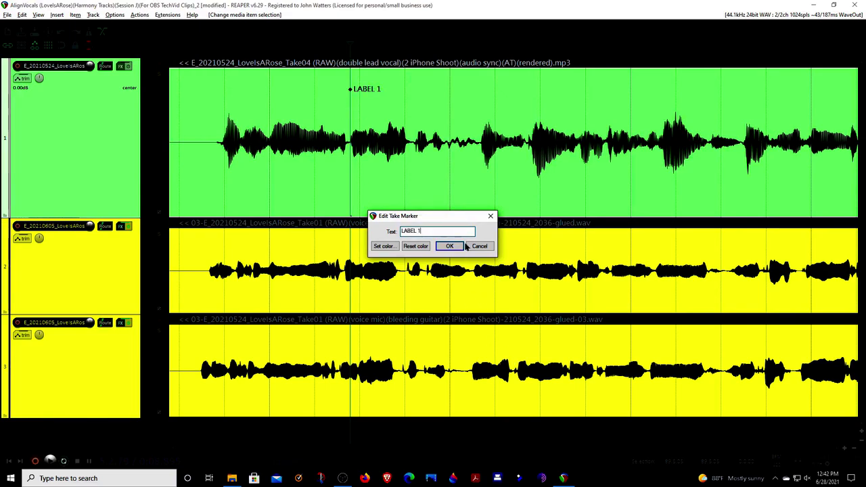
pyautogui.click(448, 248)
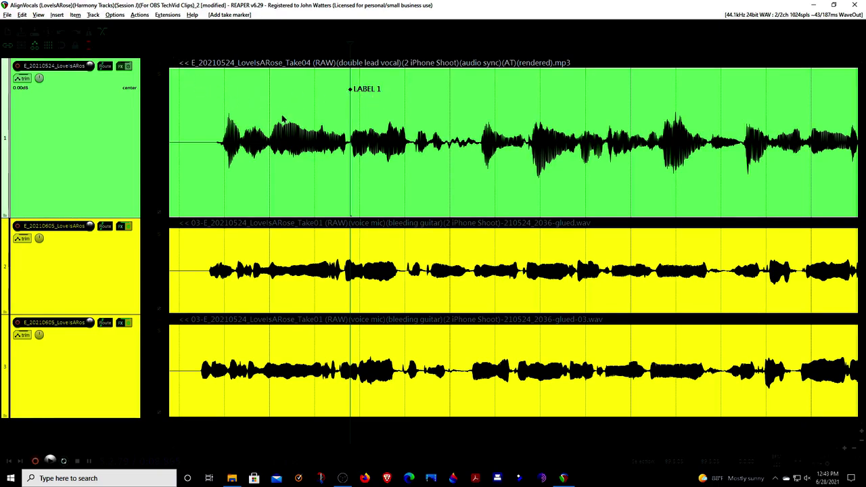
# Step: Open the Actions list and filter it for 'theme' to find the theme development actions
pyautogui.click(139, 15)
pyautogui.click(160, 32)
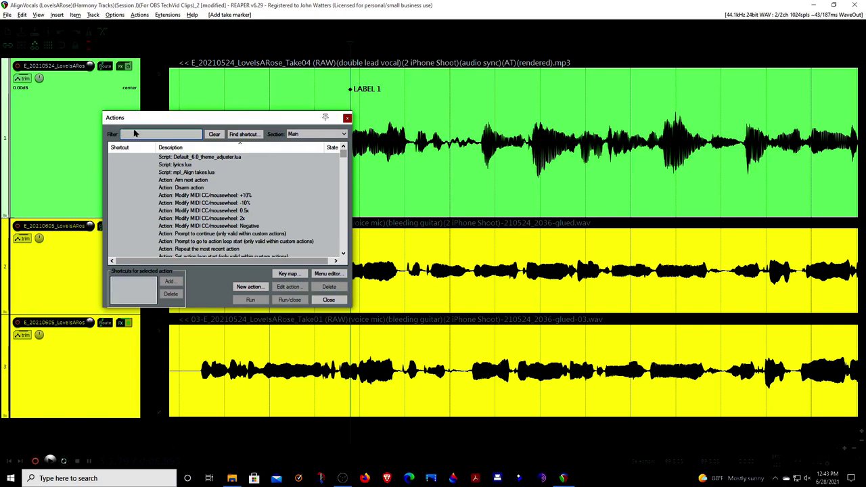
pyautogui.write('theme')
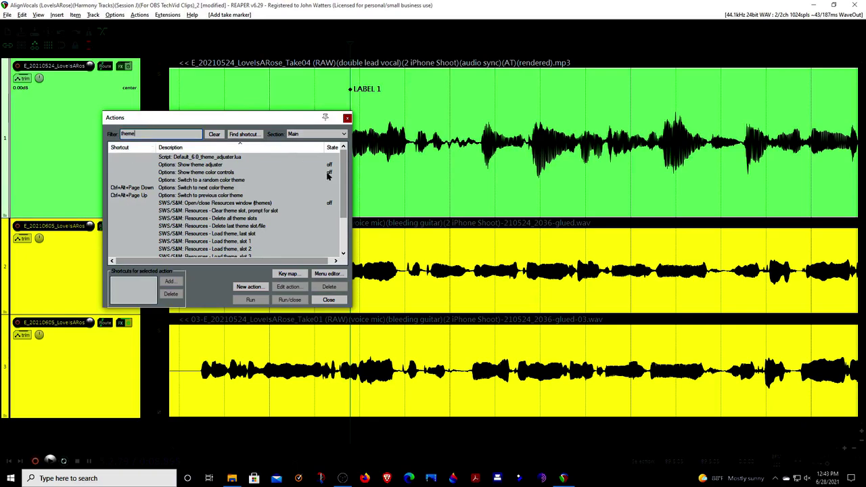
pyautogui.moveTo(347, 166); pyautogui.dragTo(346, 198)
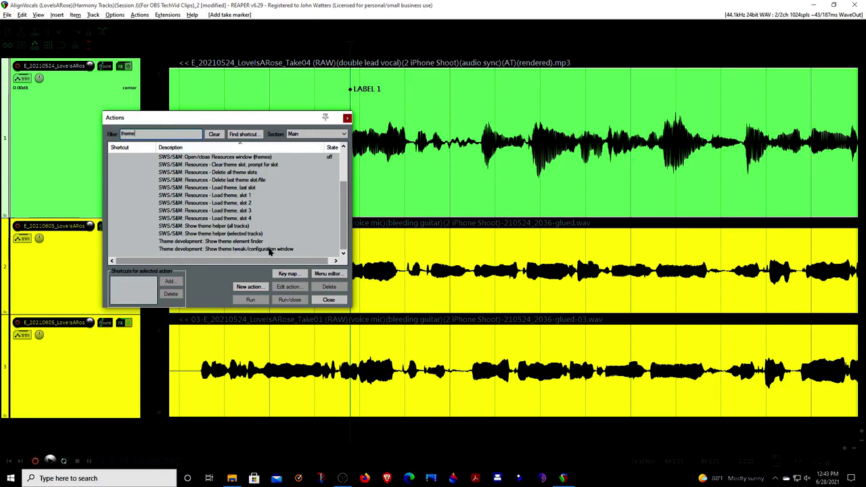
# Step: Run the theme tweak/configuration action and filter the tweaker settings for 'marker'
pyautogui.doubleClick(189, 249)
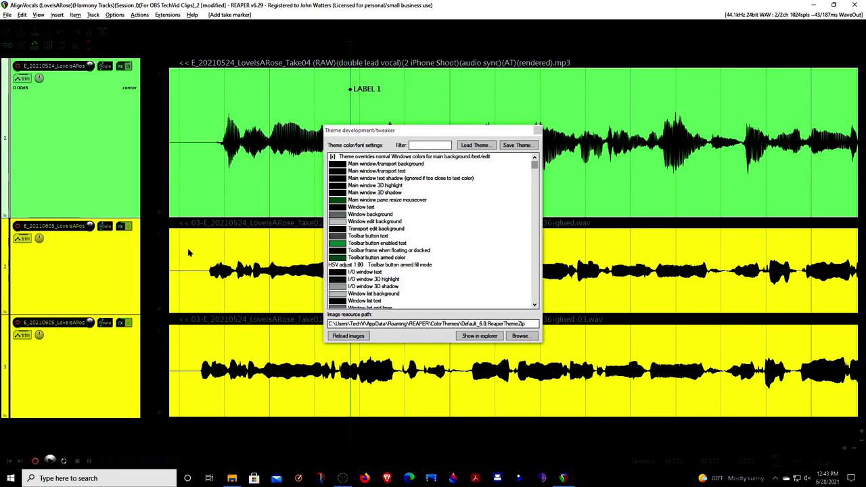
pyautogui.click(418, 145)
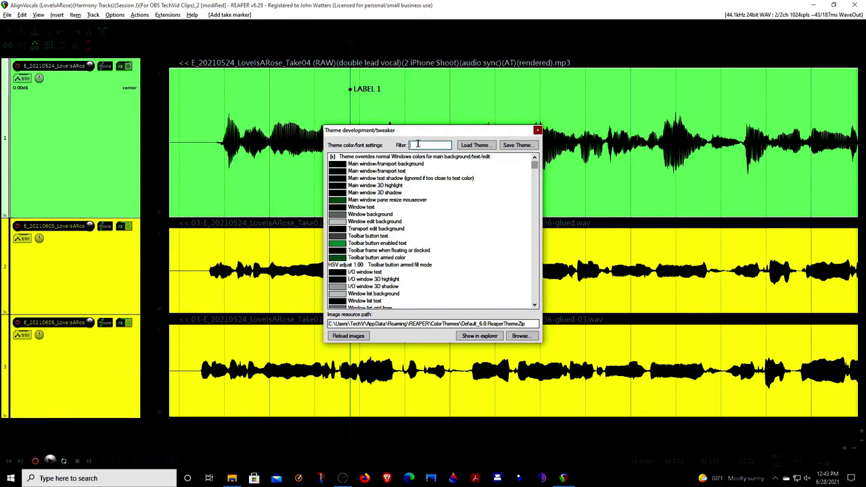
pyautogui.write('marker')
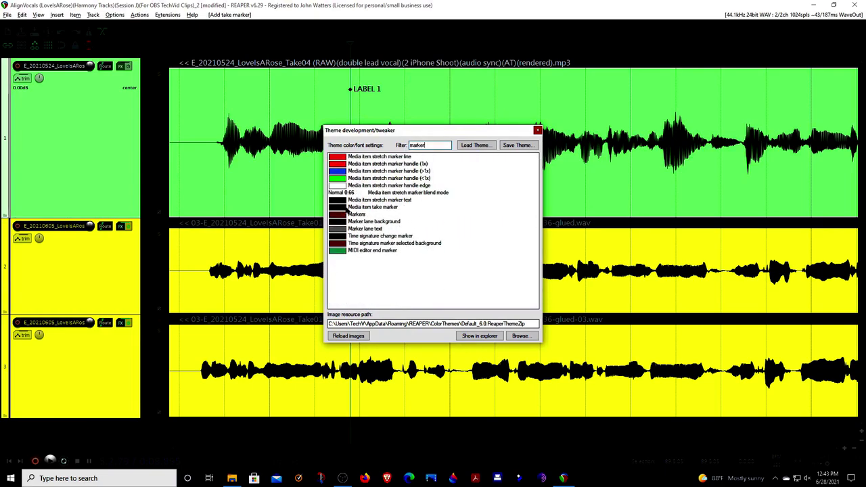
# Step: Preview yellow for the Media item take marker colour, then cancel to keep the original
pyautogui.doubleClick(357, 213)
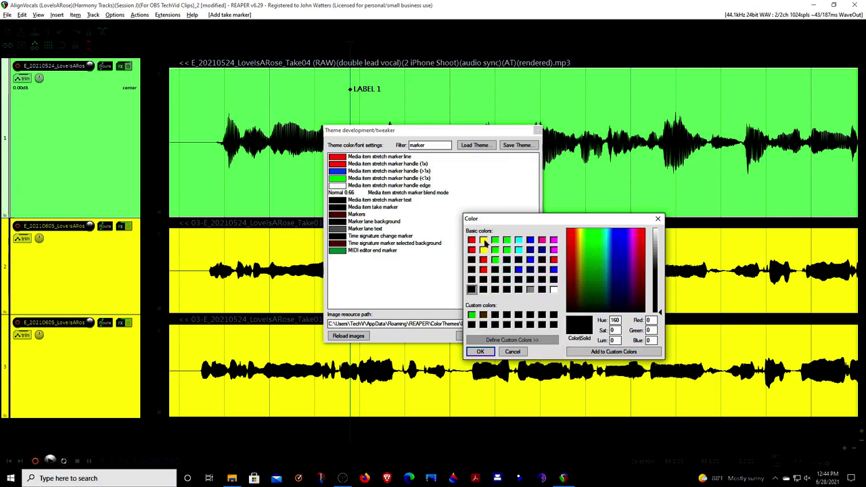
pyautogui.click(483, 240)
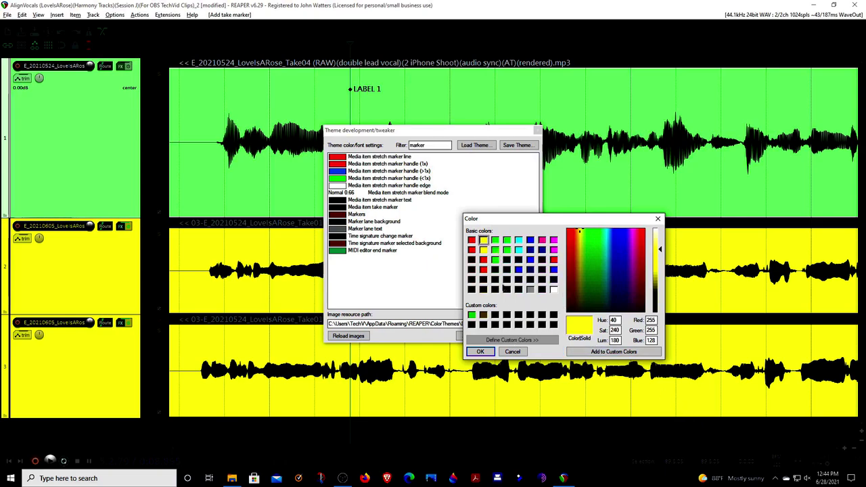
pyautogui.click(512, 352)
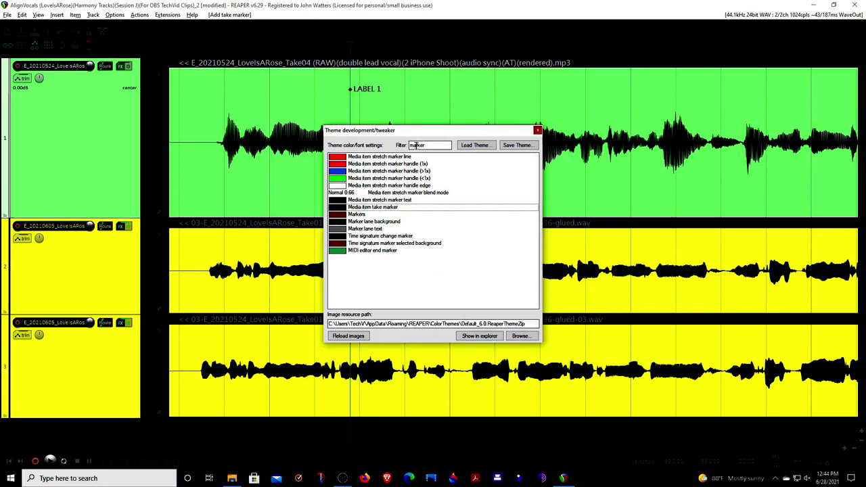
# Step: Filter the tweaker for 'font', review the Media item label font unchanged, and close the tweaker
pyautogui.doubleClick(417, 145)
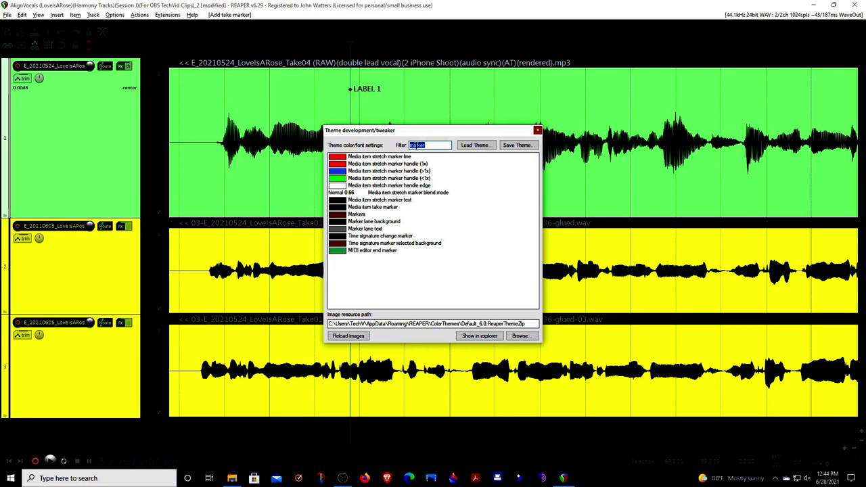
pyautogui.write('font')
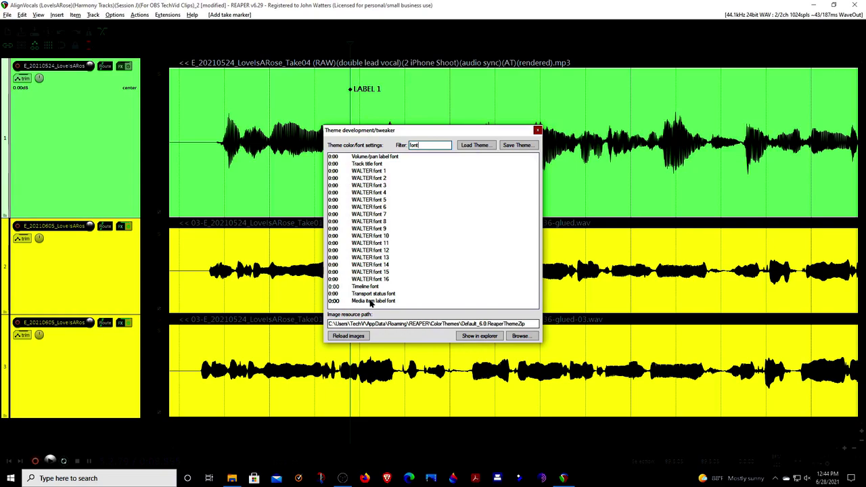
pyautogui.doubleClick(370, 301)
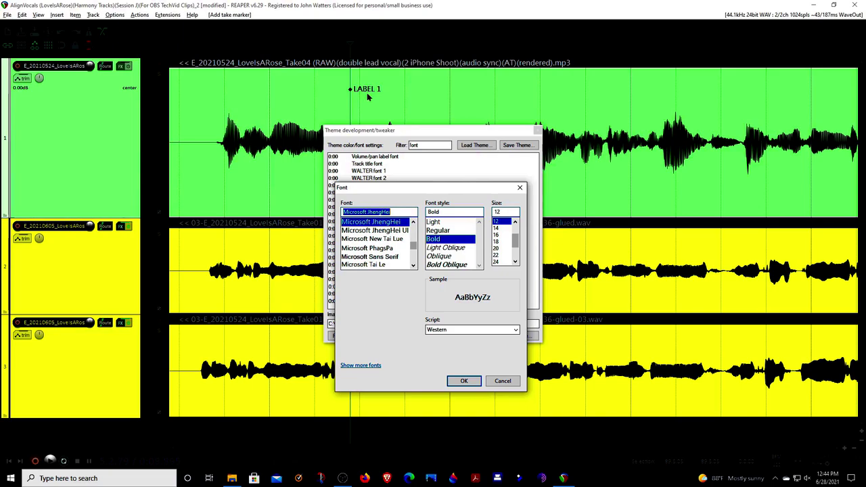
pyautogui.click(504, 381)
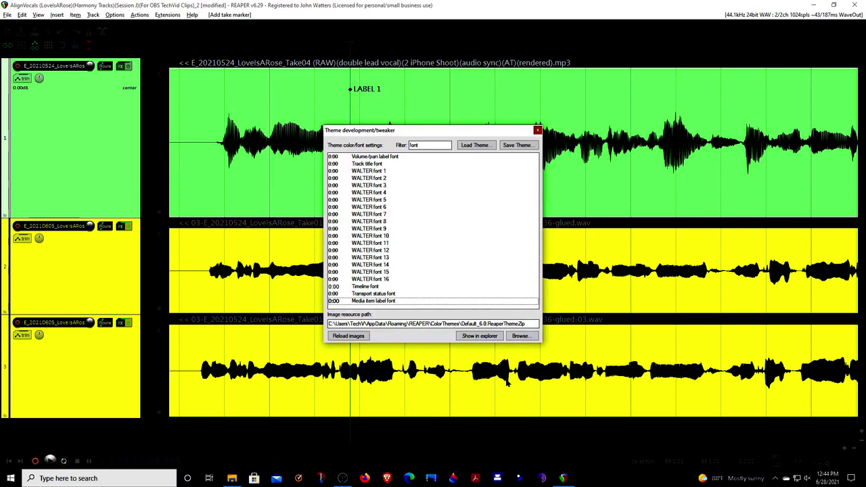
pyautogui.click(537, 130)
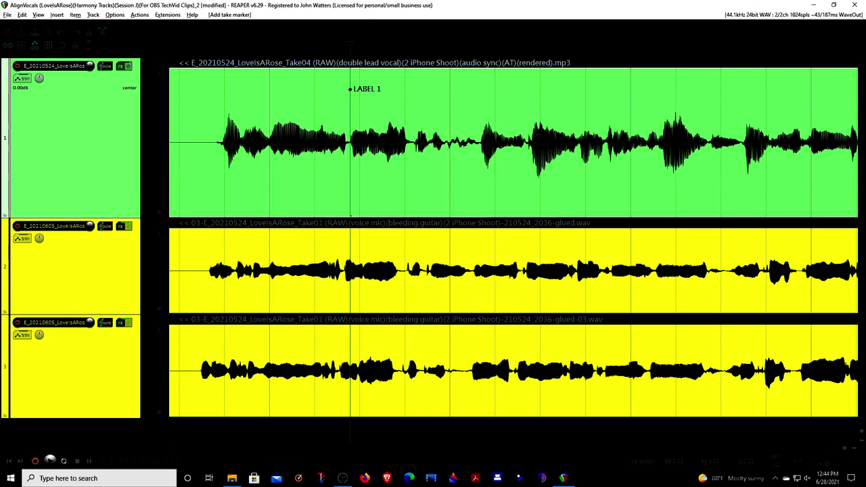